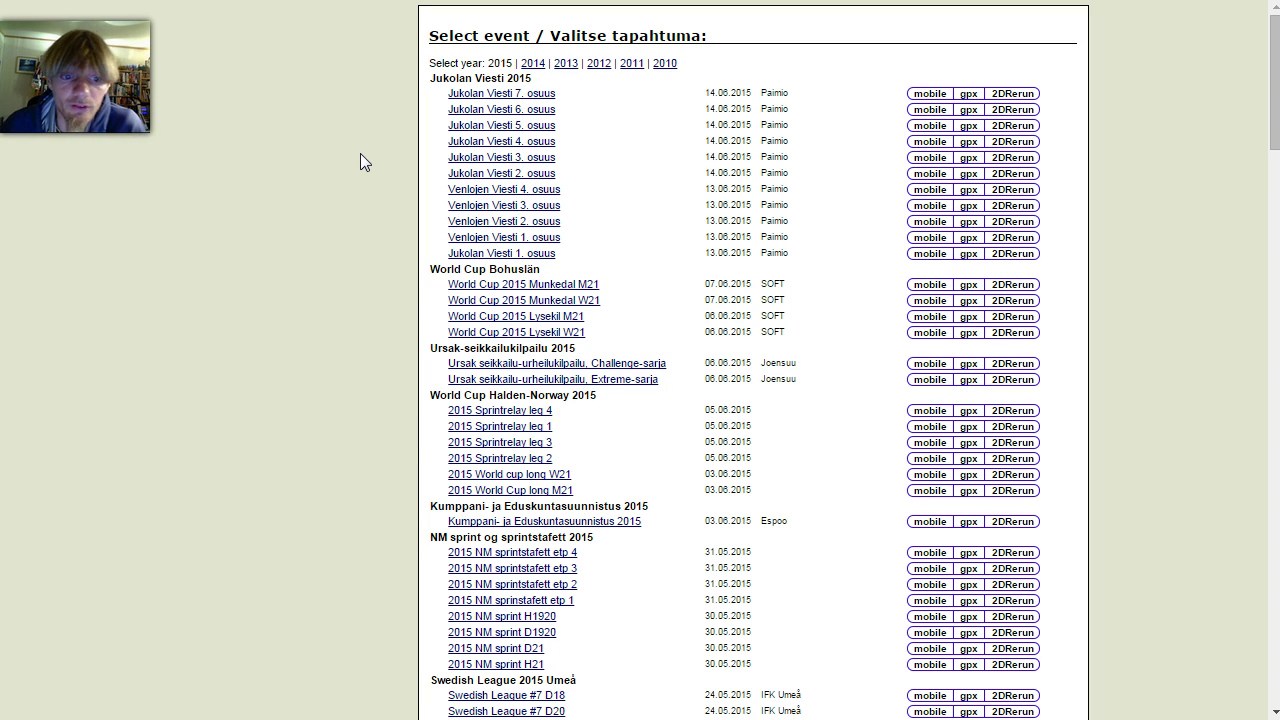
# Open the Jukolan Viesti 4. osuus relay replay and the viewing-mode list.
pyautogui.click(1016, 145)
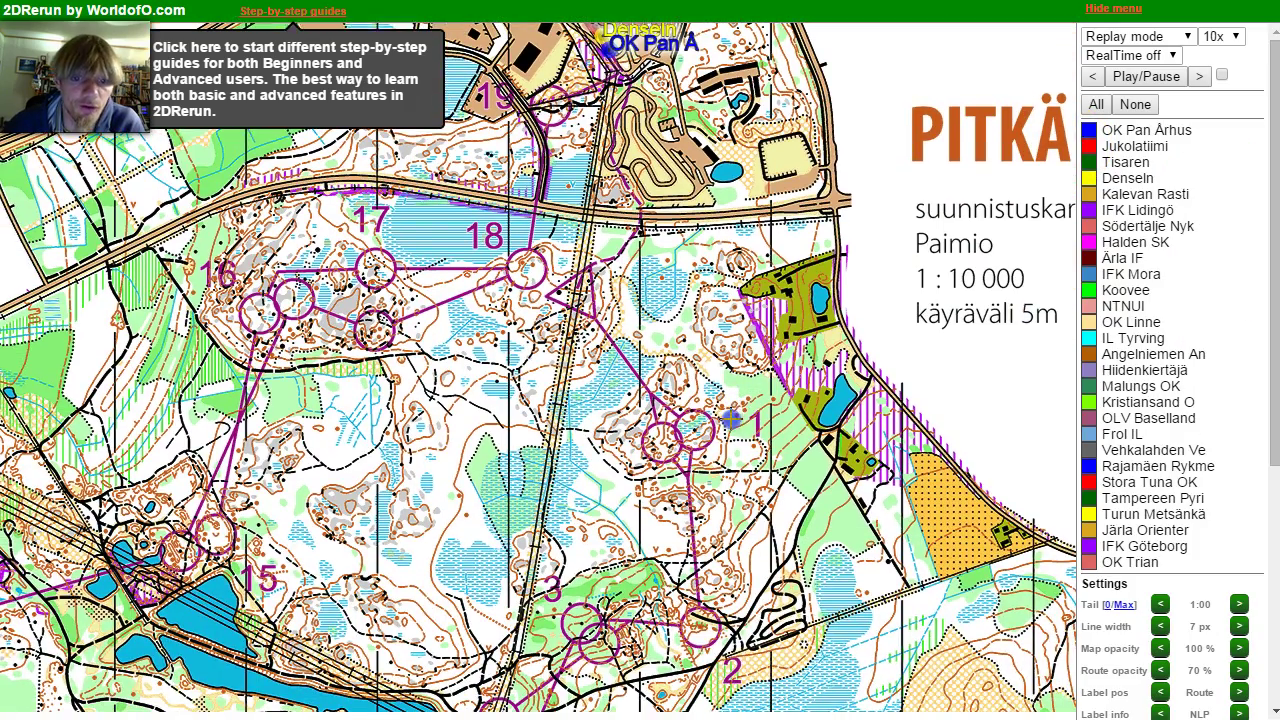
pyautogui.click(1128, 37)
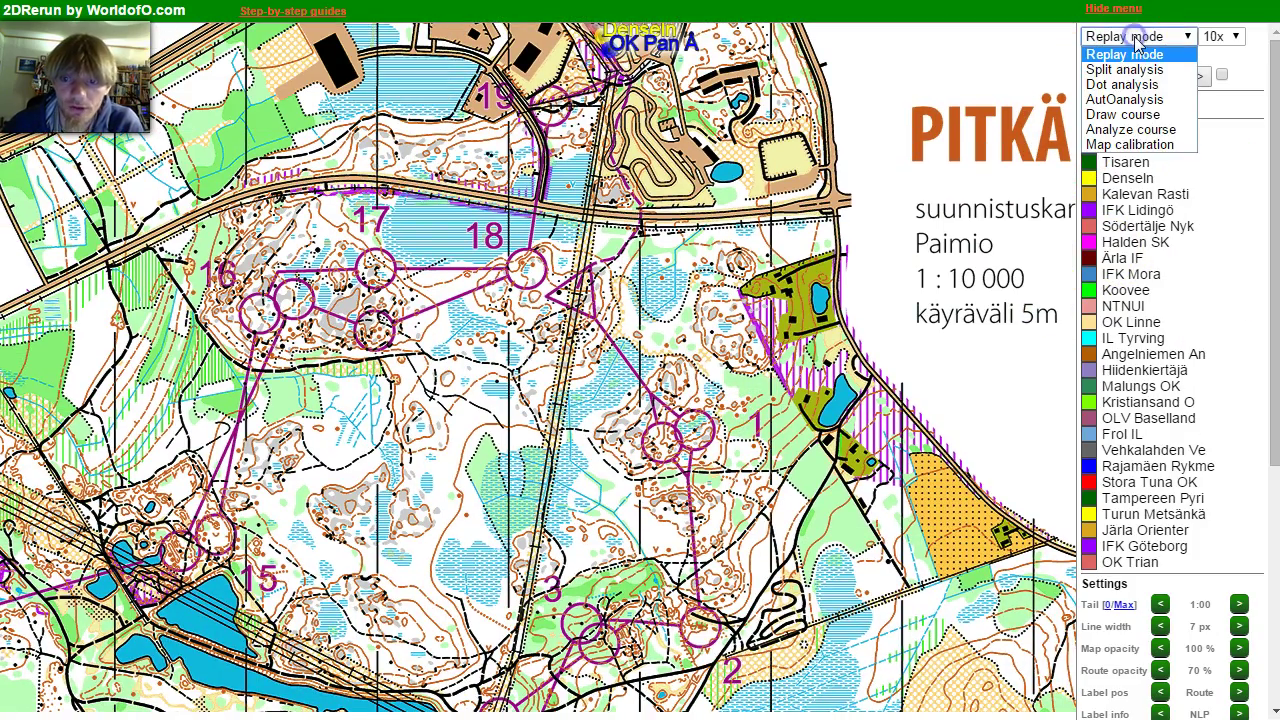
# Switch to Draw course mode and trace controls 2, 5, 7 and 8.
pyautogui.click(1147, 116)
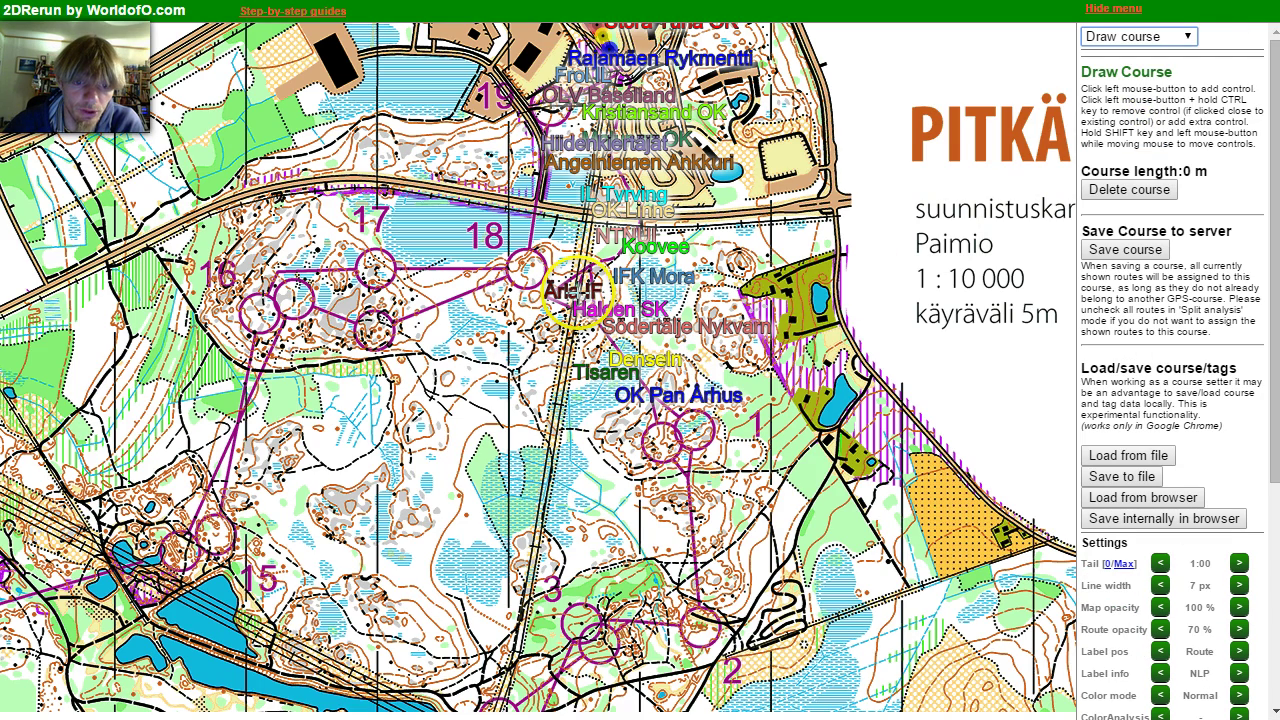
pyautogui.moveTo(700, 619); pyautogui.dragTo(700, 446)
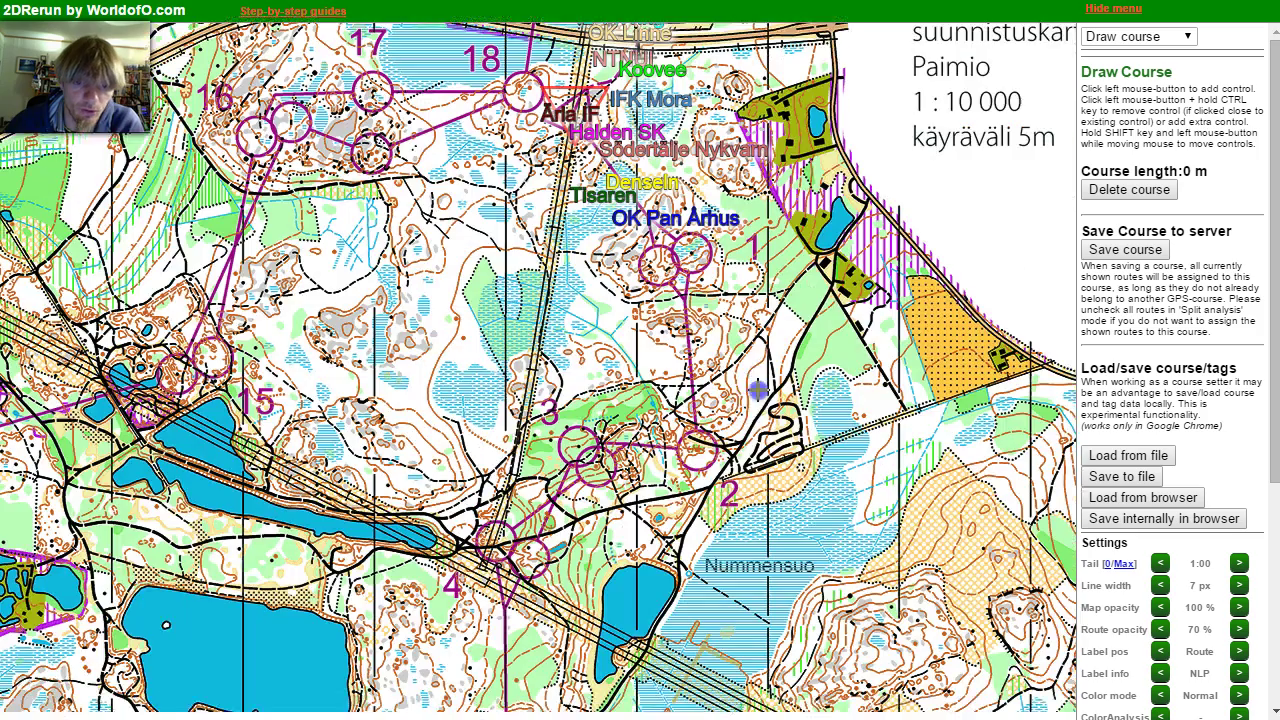
pyautogui.click(700, 450)
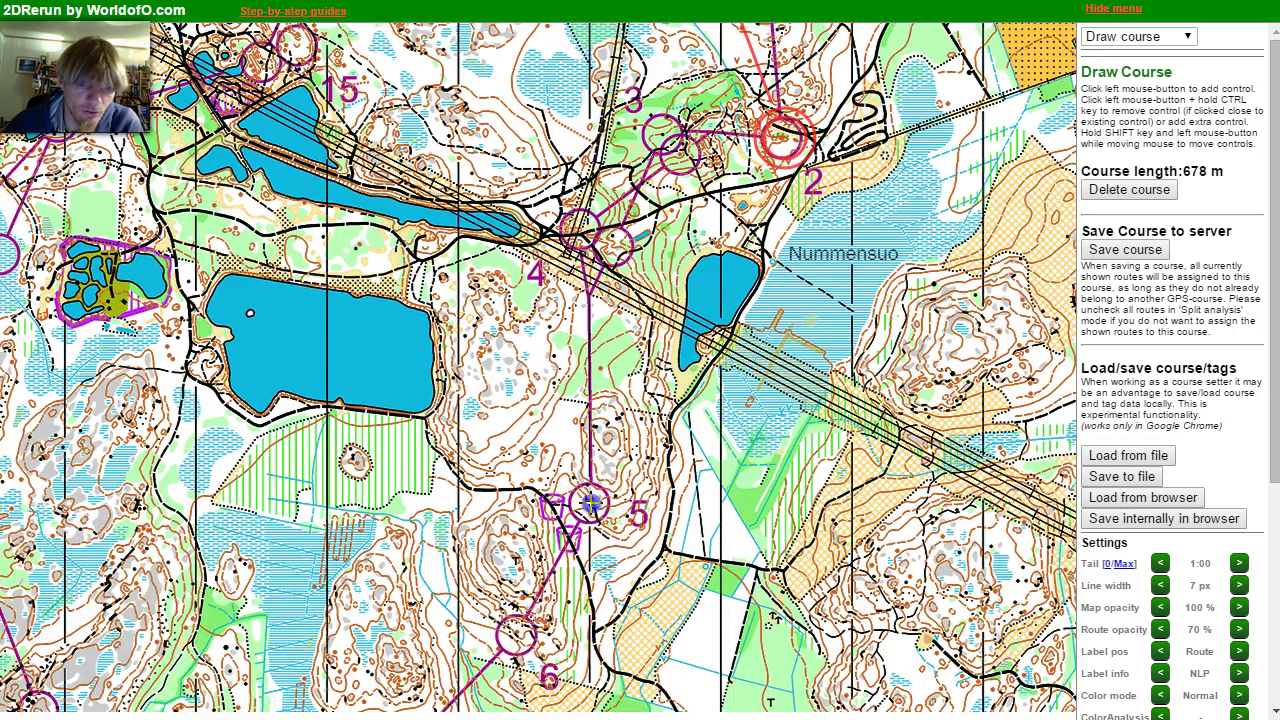
pyautogui.click(590, 503)
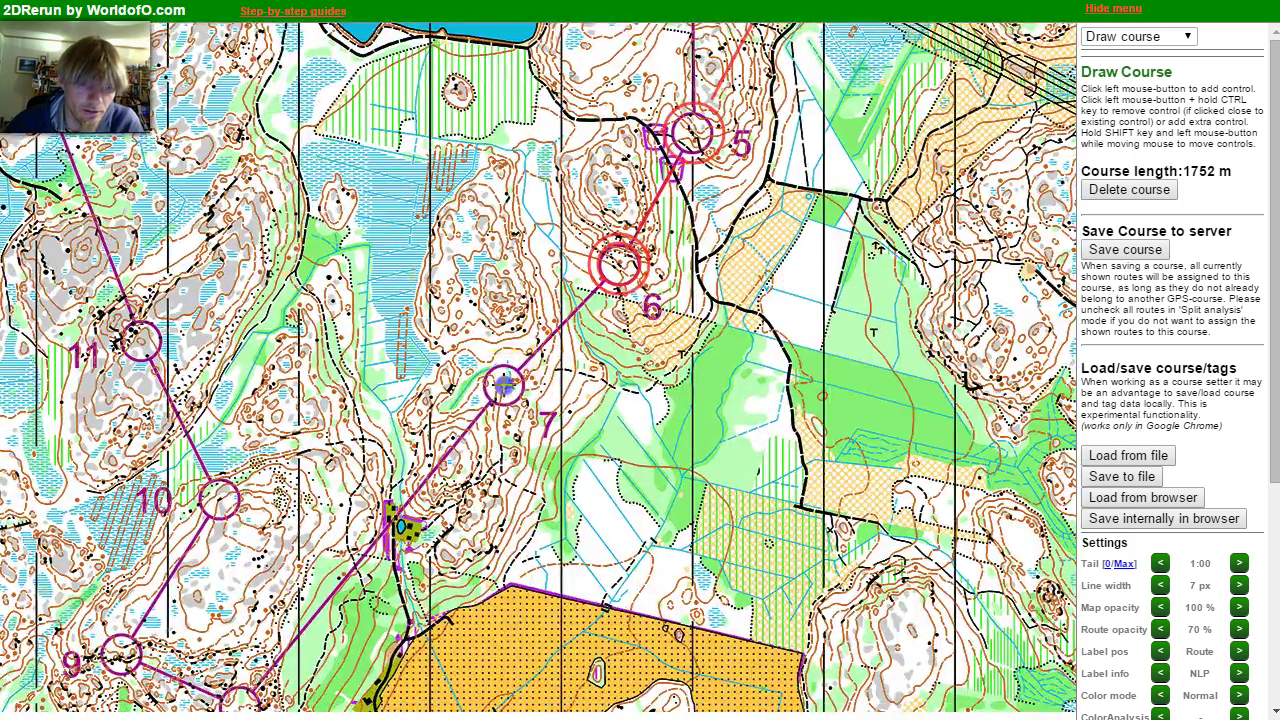
pyautogui.click(503, 383)
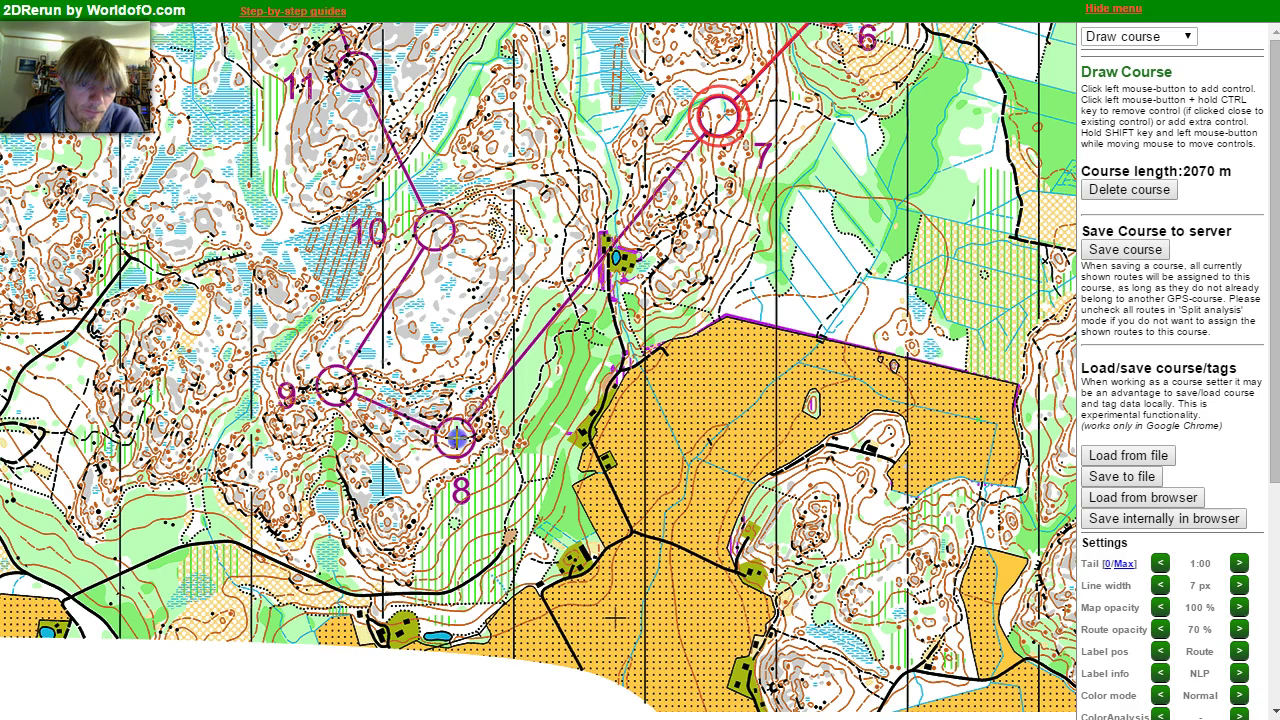
pyautogui.click(456, 437)
# Continue the course through controls 9, 10, 11, 14, 18 and the finish, totalling 6783 m.
pyautogui.click(337, 383)
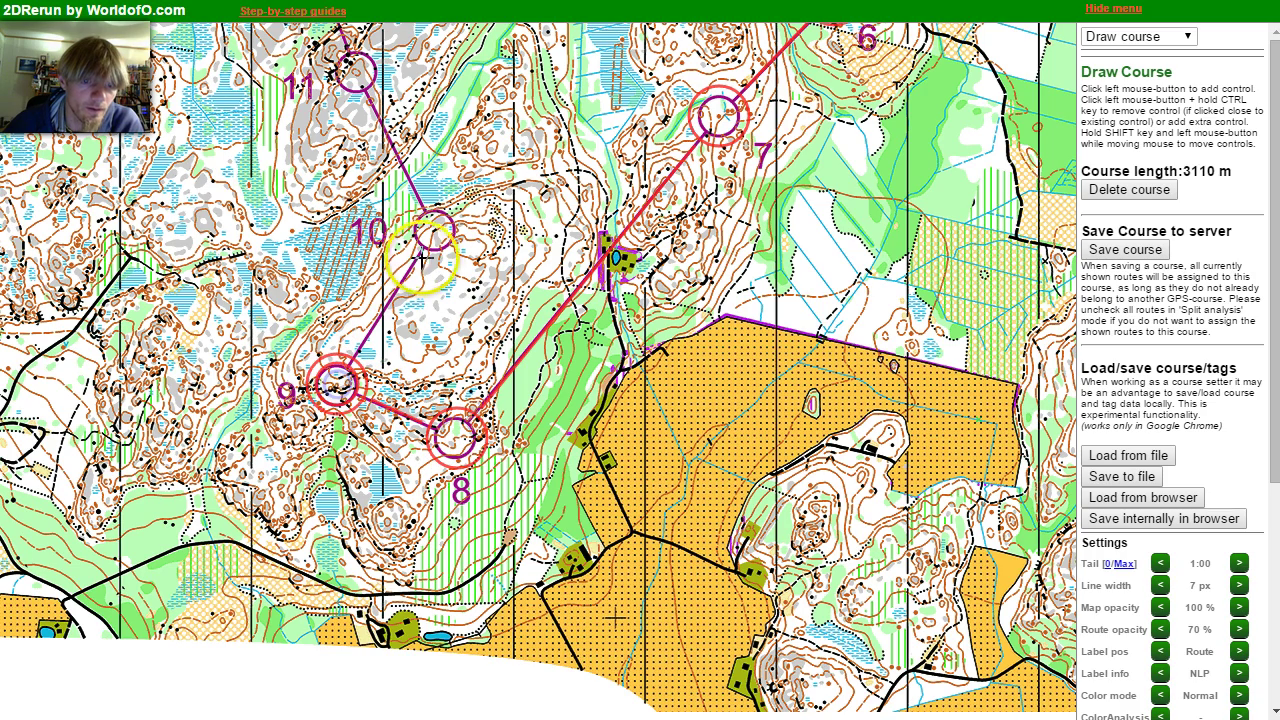
pyautogui.click(433, 231)
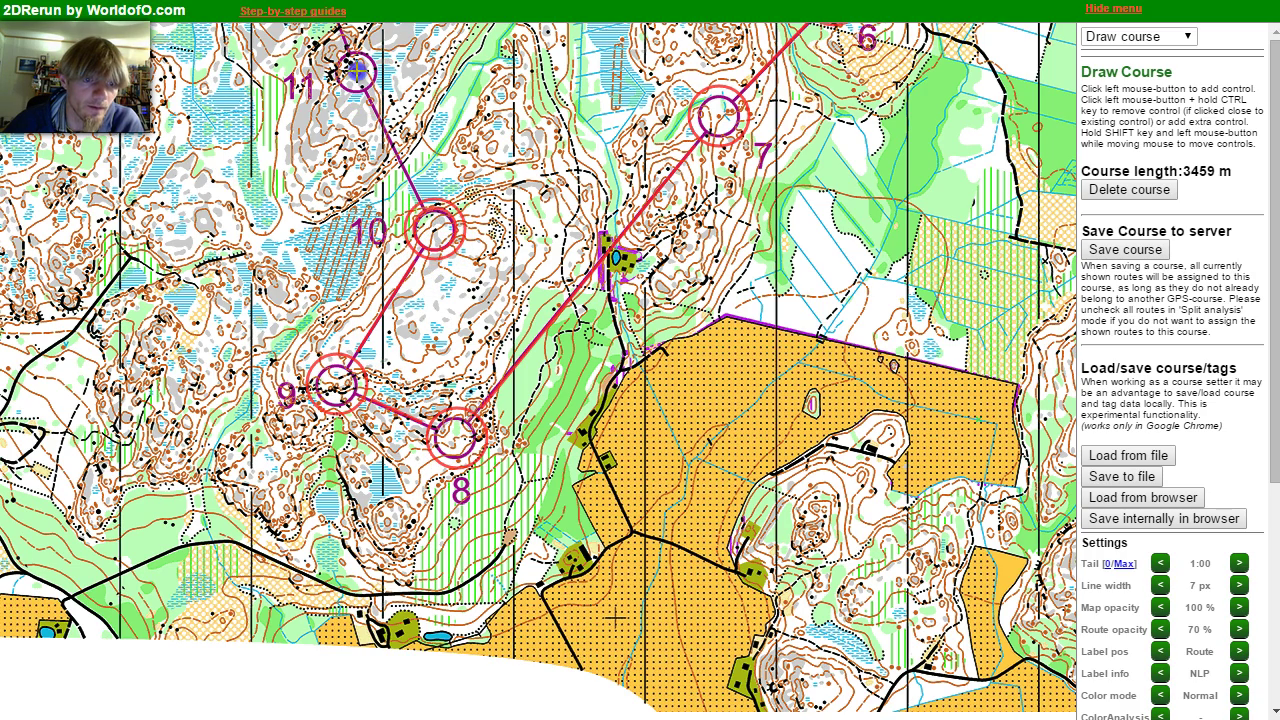
pyautogui.click(357, 73)
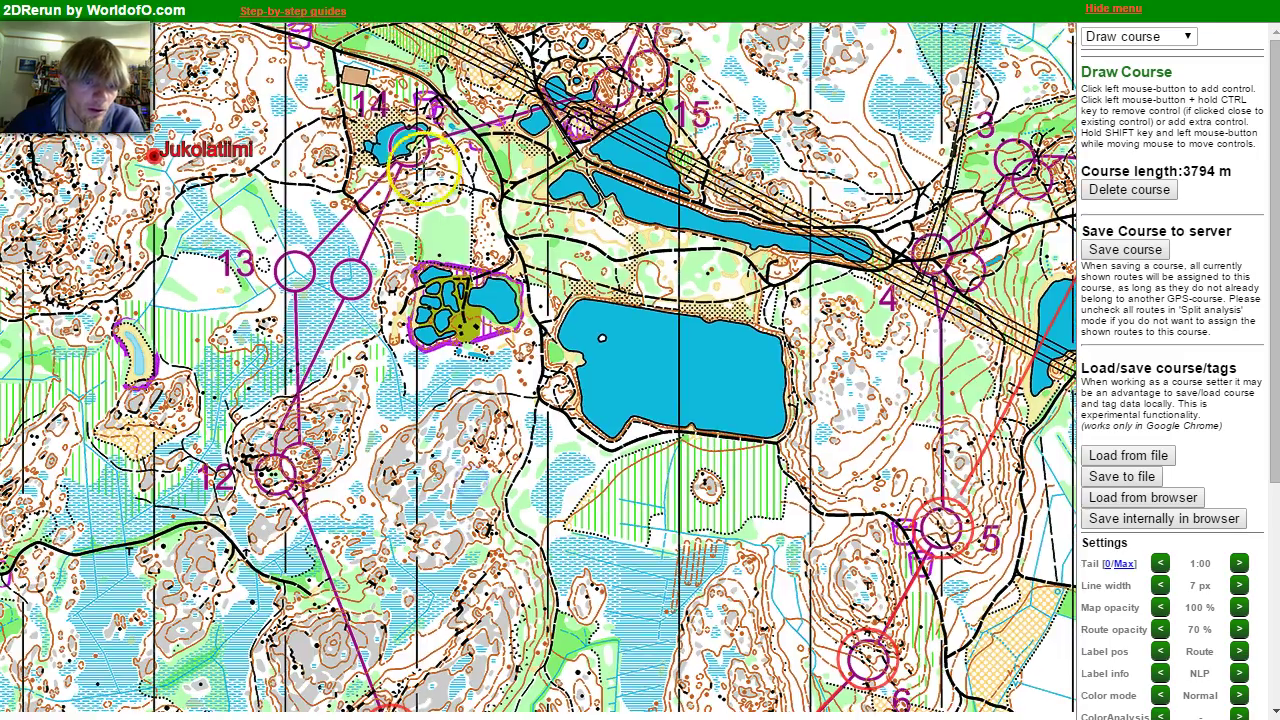
pyautogui.click(408, 145)
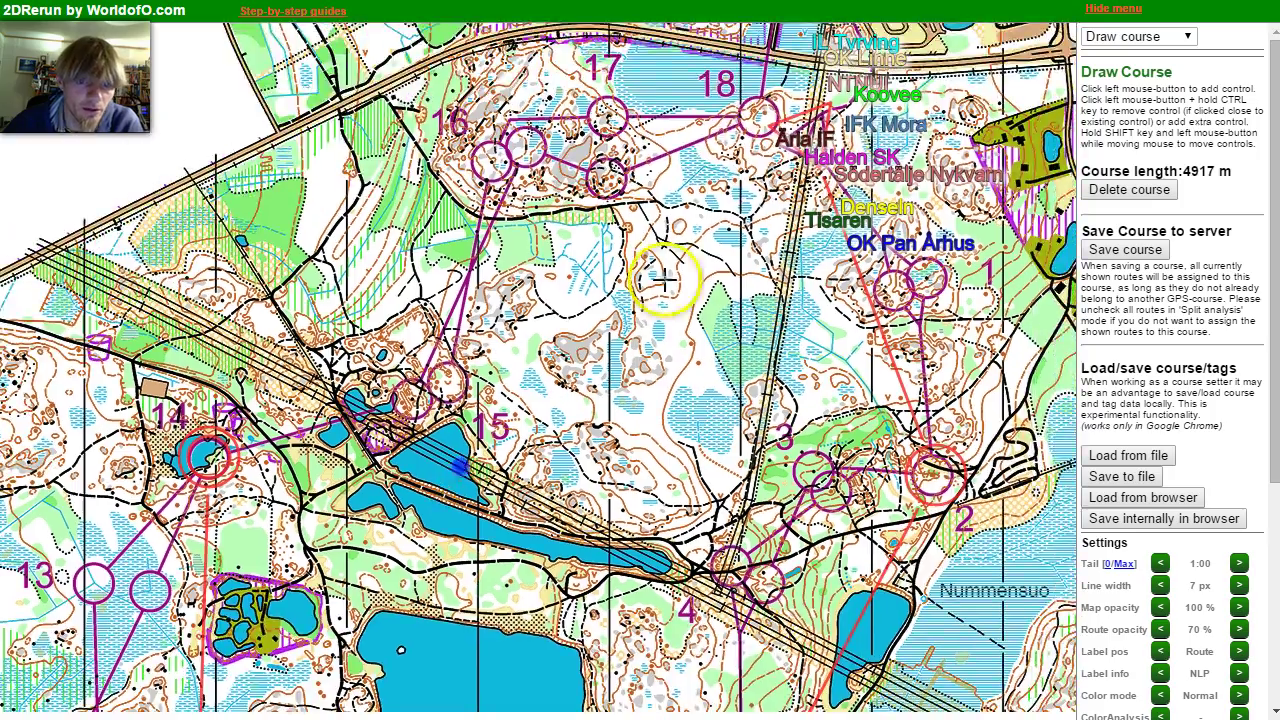
pyautogui.click(760, 118)
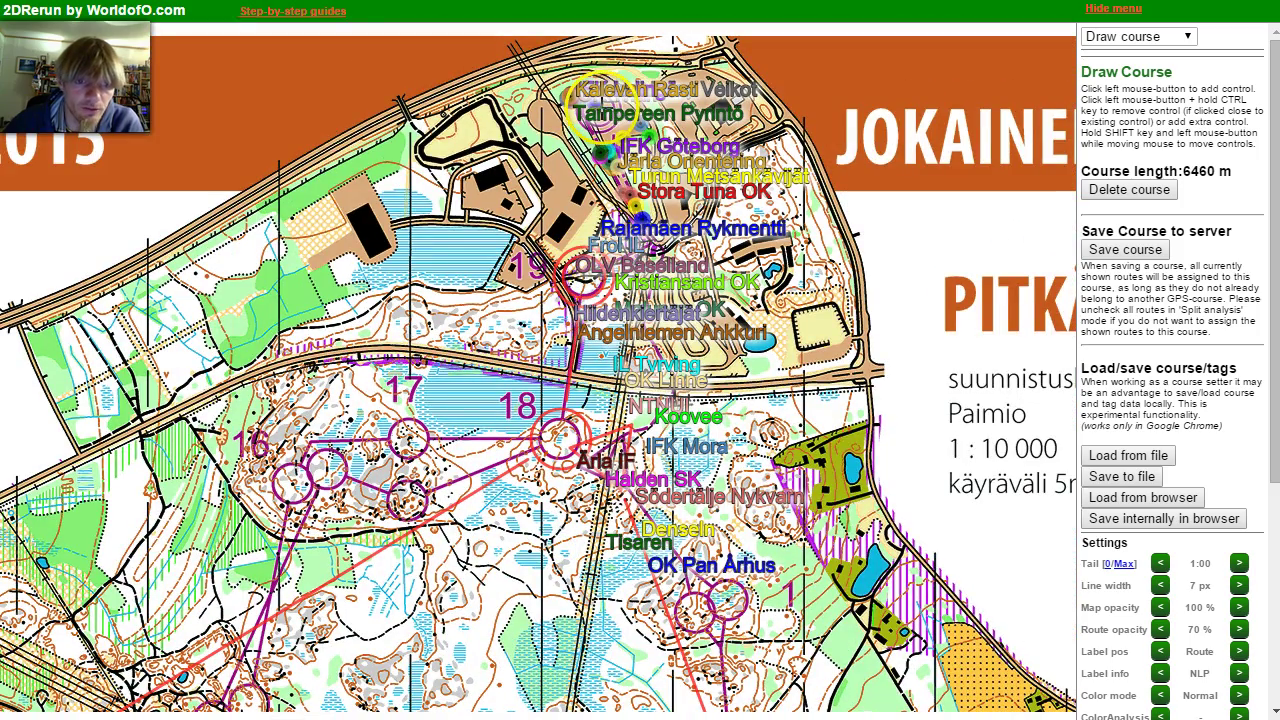
pyautogui.click(600, 113)
# Generate the Analyze course time-loss overview for All athletes losing more than 0:30.
pyautogui.click(1140, 36)
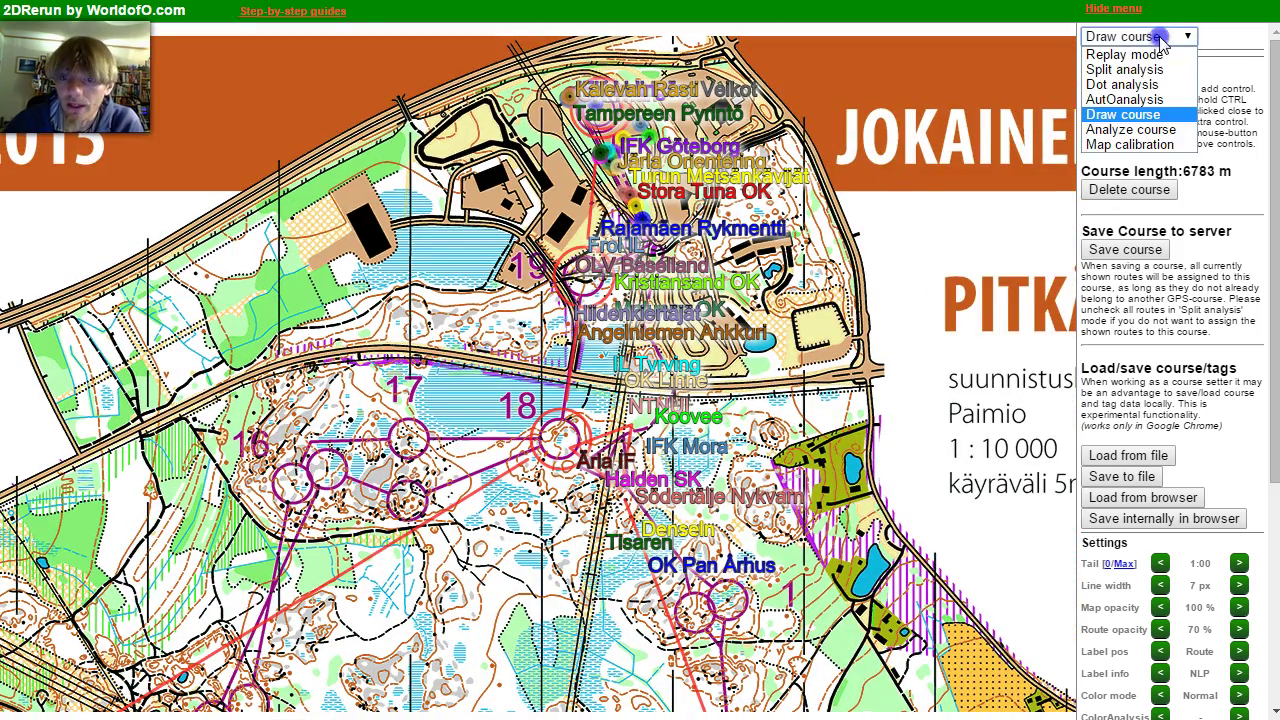
pyautogui.click(1157, 130)
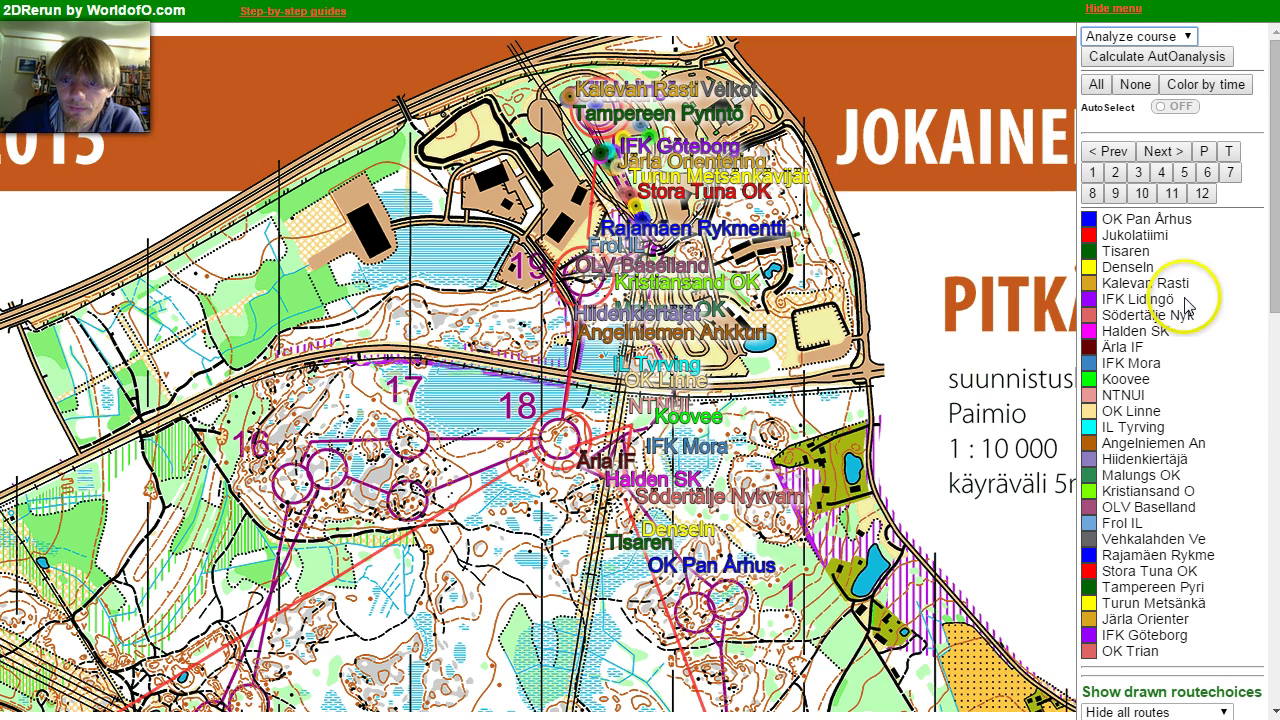
pyautogui.moveTo(1274, 255); pyautogui.dragTo(1270, 545)
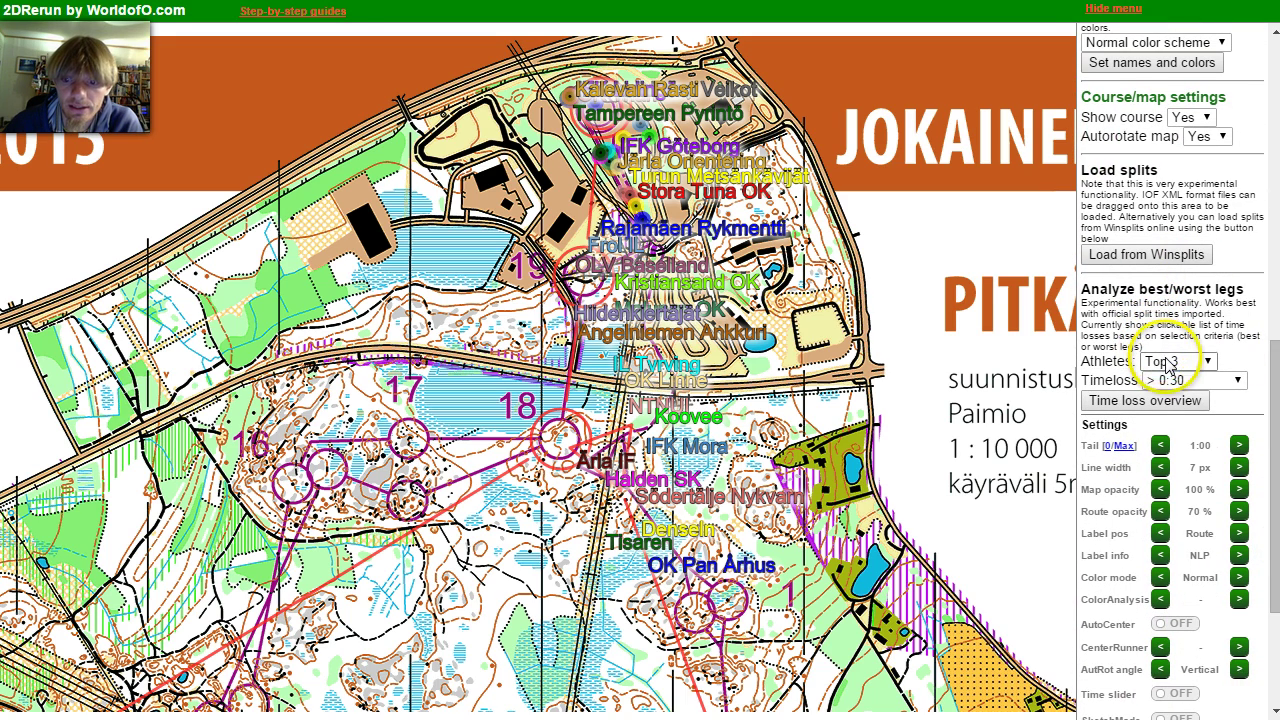
pyautogui.click(1162, 359)
pyautogui.click(1172, 427)
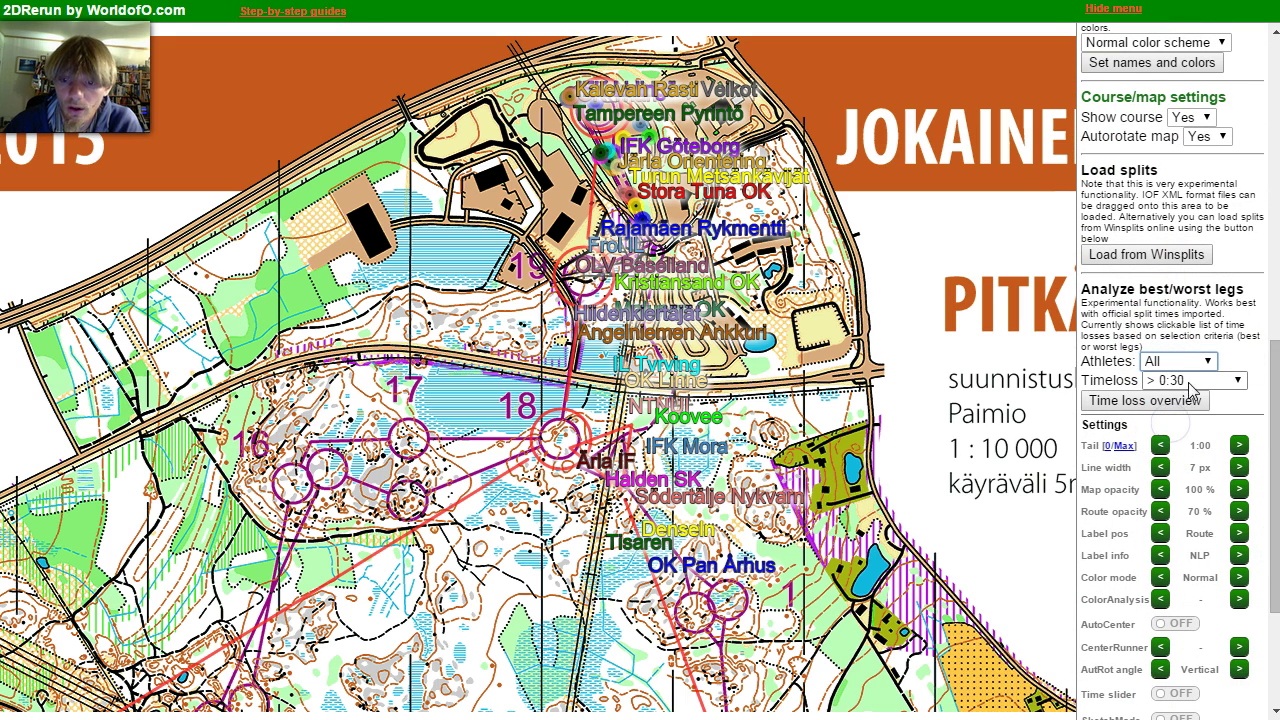
pyautogui.click(1178, 386)
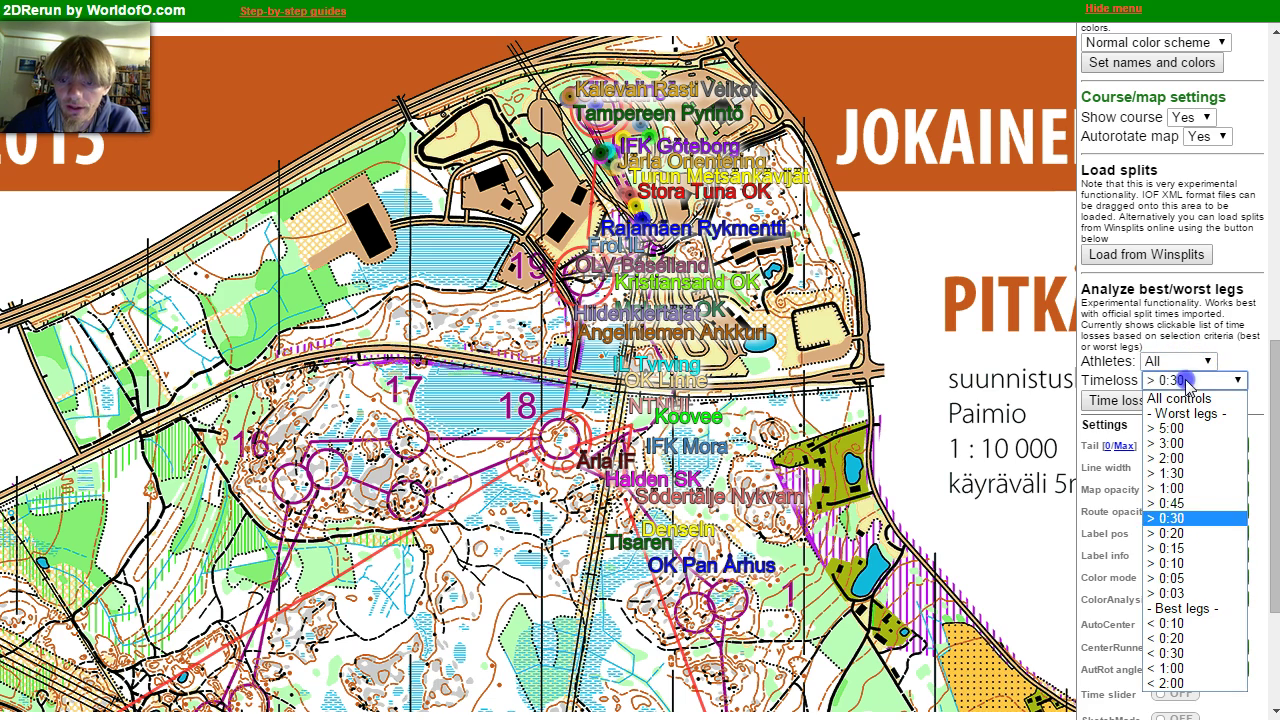
pyautogui.click(1186, 520)
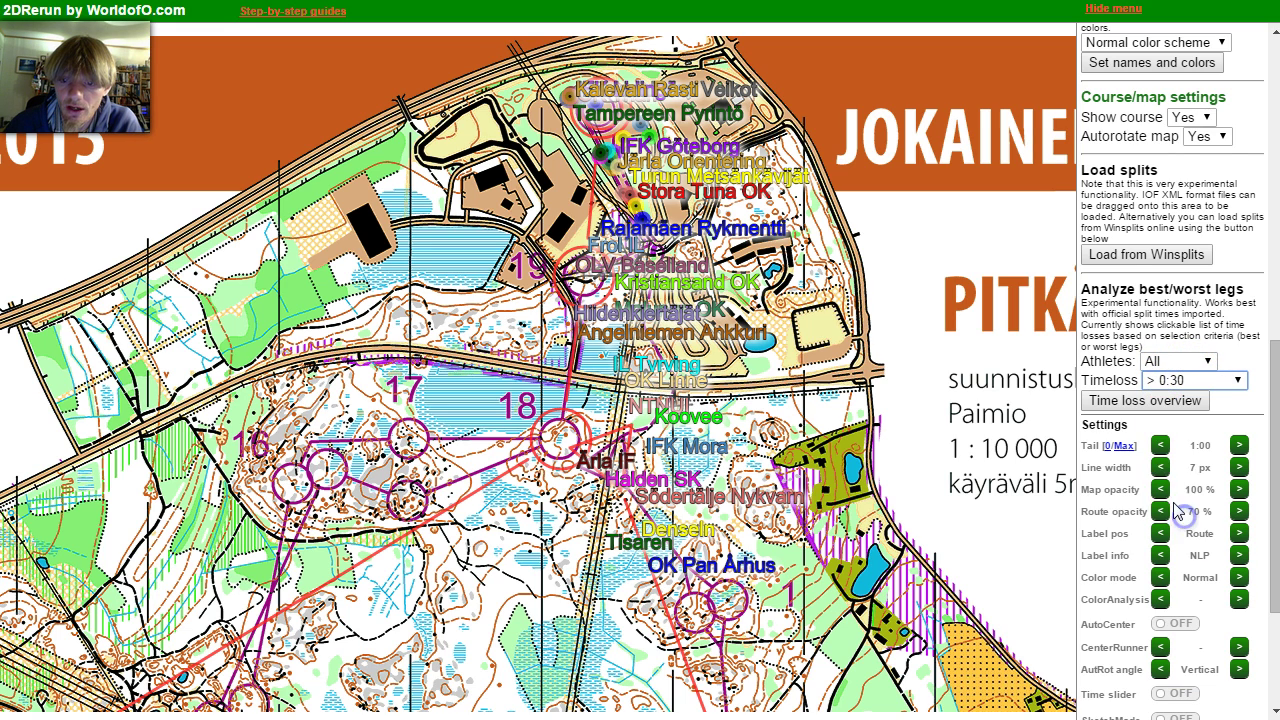
pyautogui.click(1145, 402)
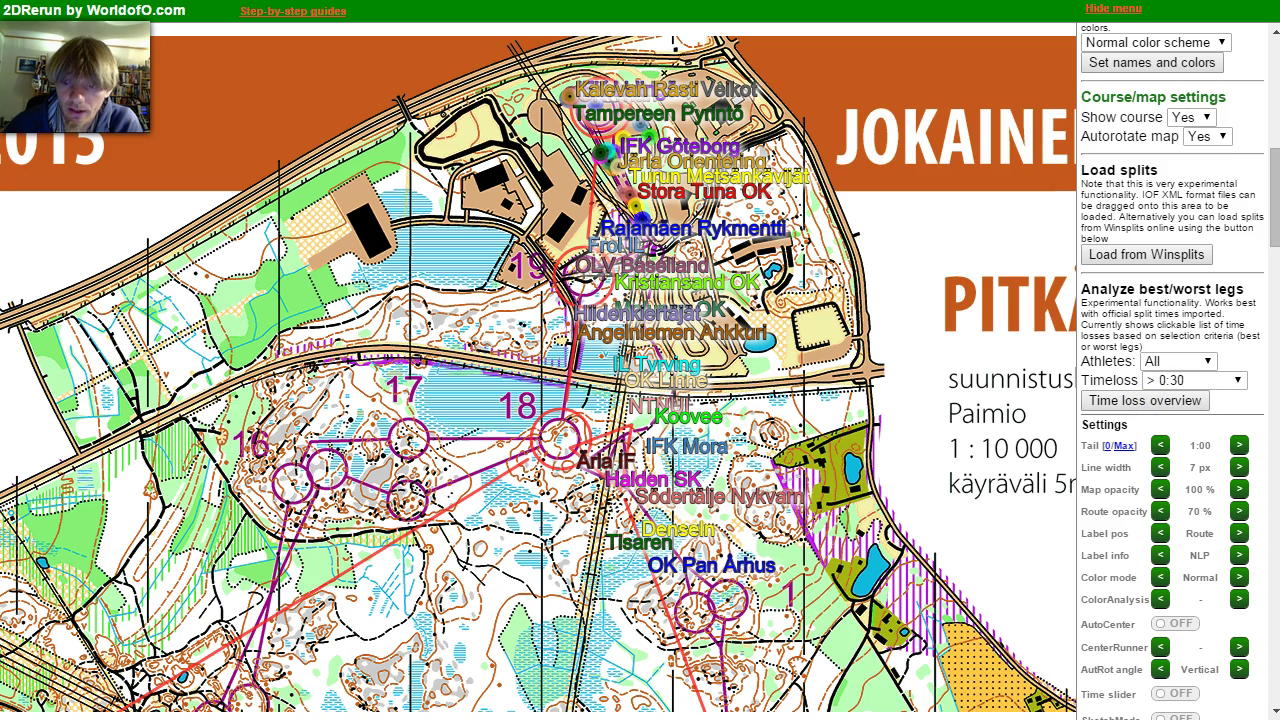
# Show Kalevan Rasti's Control 4 leg (+3:01) against Malungs OK's route.
pyautogui.moveTo(1276, 192); pyautogui.dragTo(1276, 573)
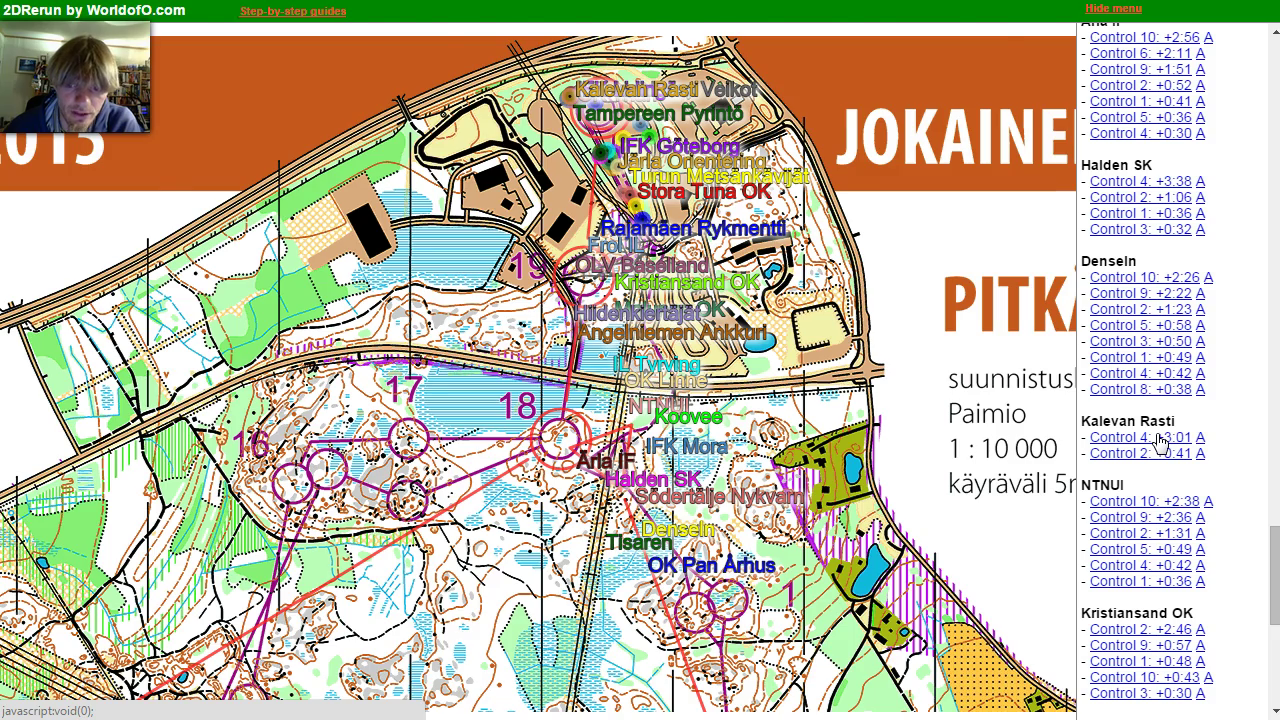
pyautogui.click(1158, 438)
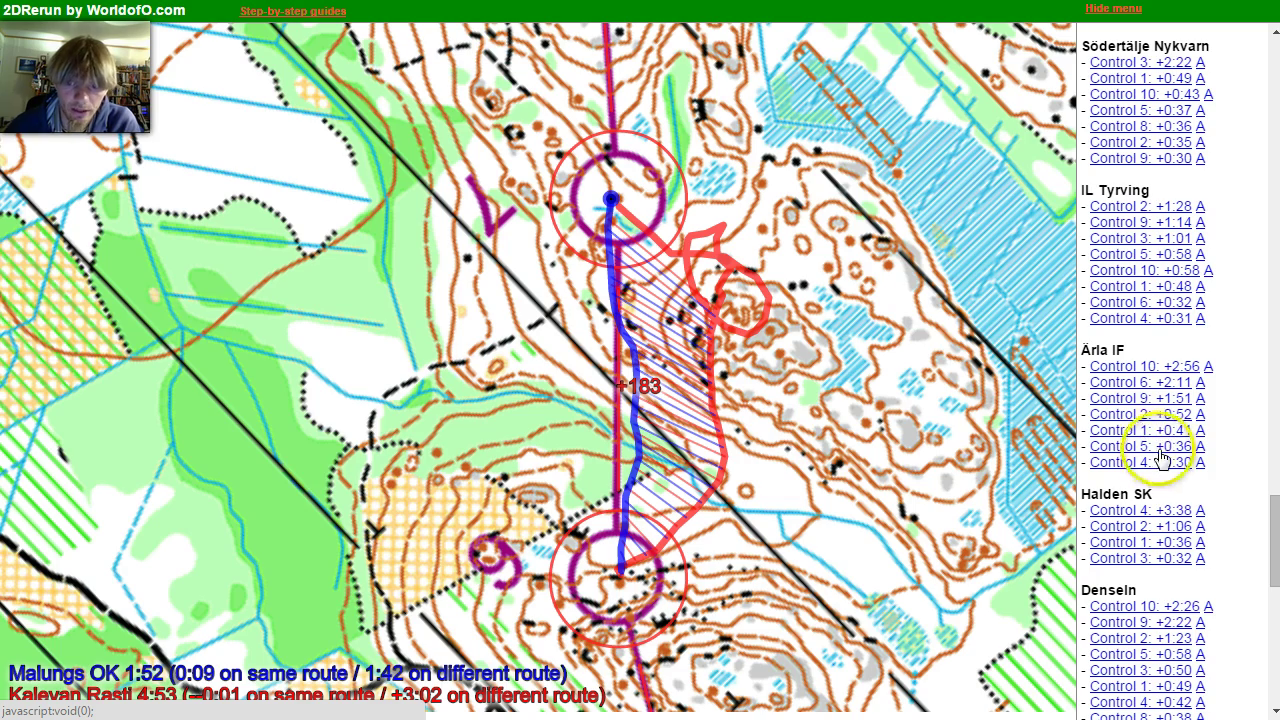
# Switch to Dot analysis and centre the map on the Kalevan Rasti versus Malungs OK leg.
pyautogui.scroll(-3, 1160, 460)
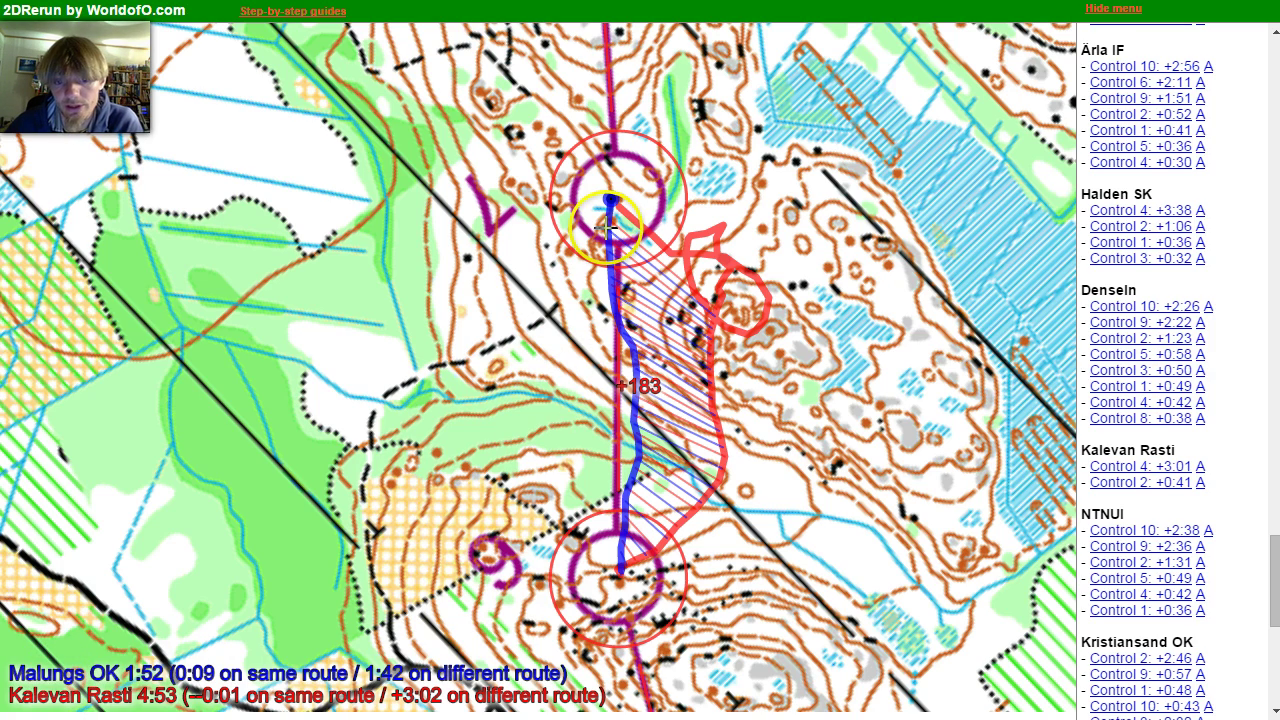
pyautogui.scroll(14, 1203, 213)
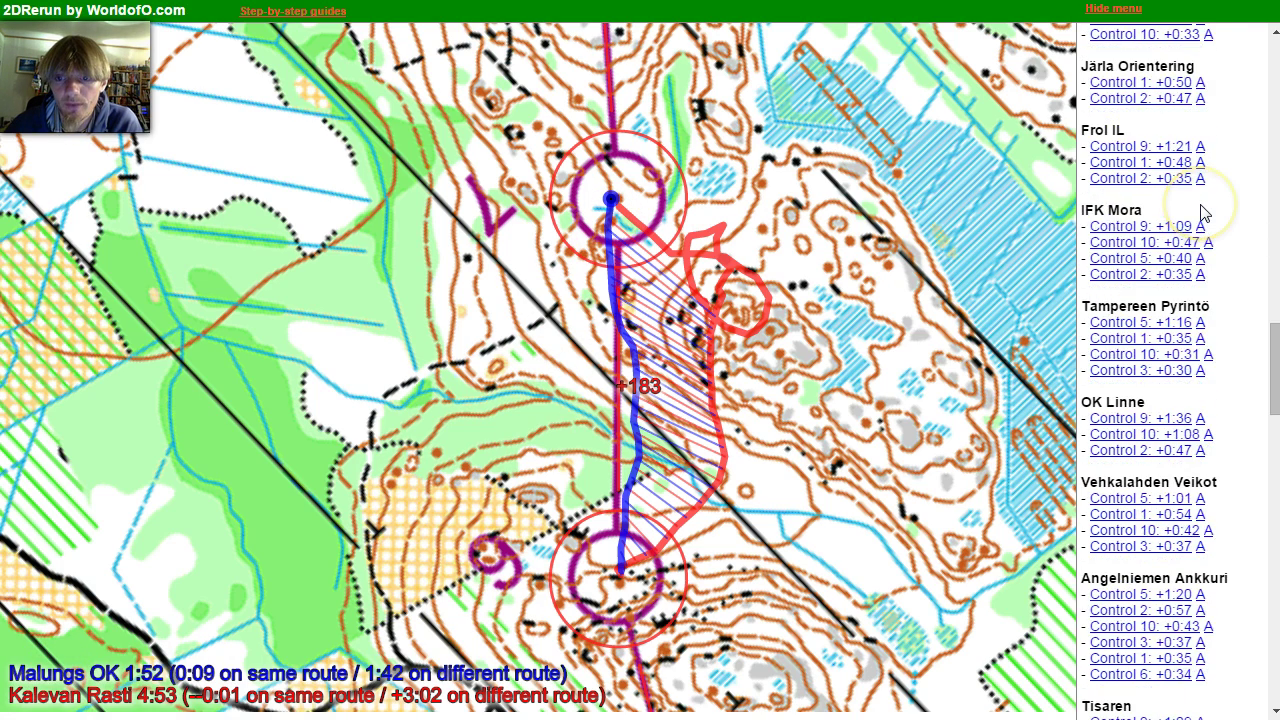
pyautogui.scroll(-12, 1203, 213)
pyautogui.scroll(20, 1203, 213)
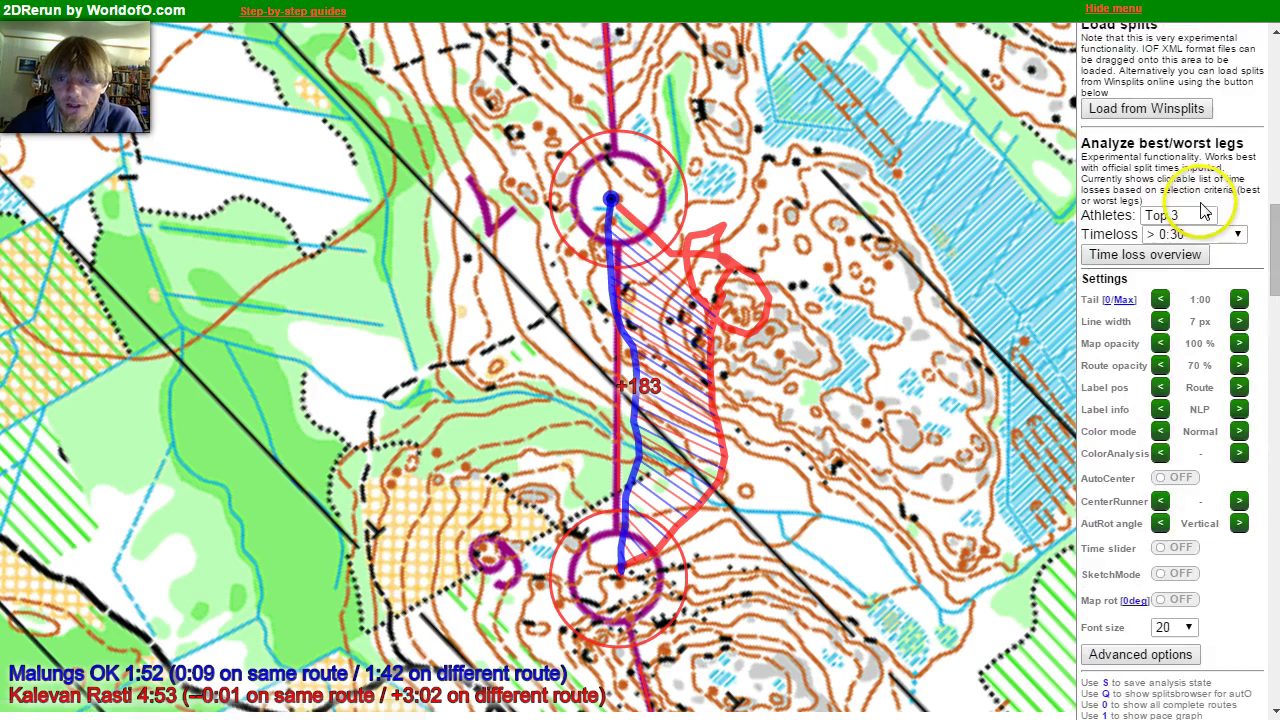
pyautogui.scroll(1, 1185, 172)
pyautogui.click(1130, 36)
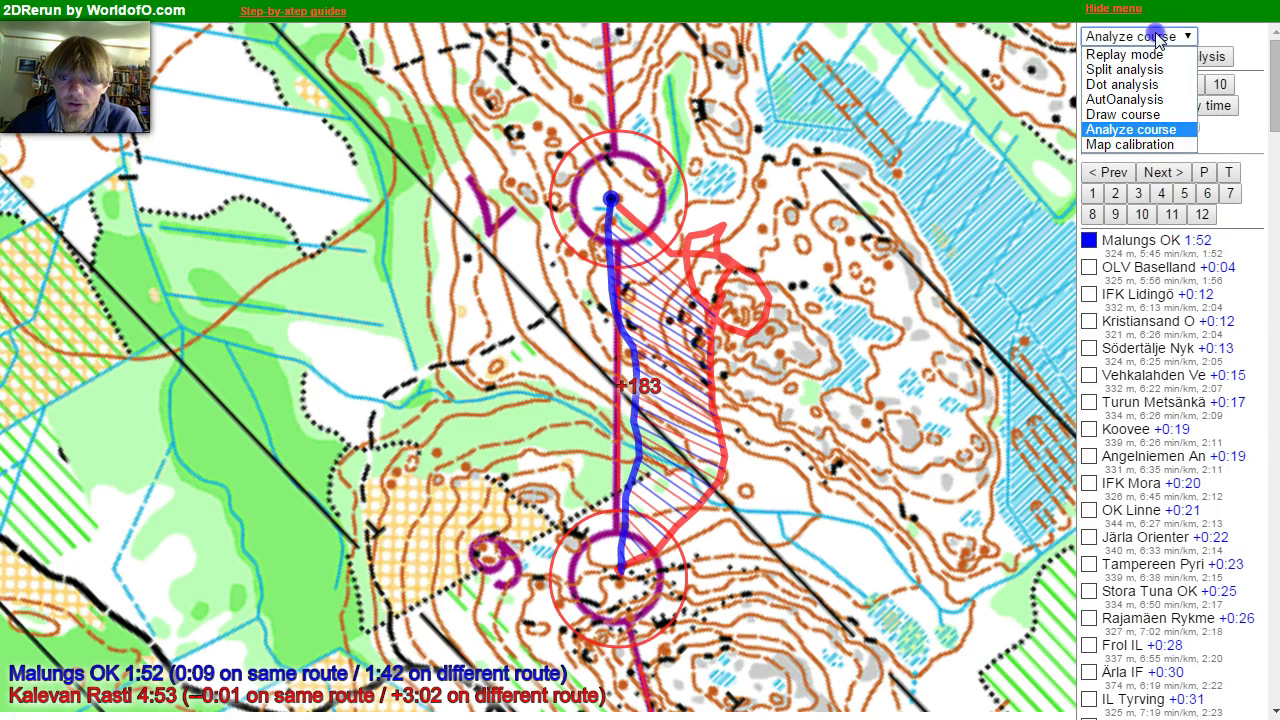
pyautogui.click(1140, 86)
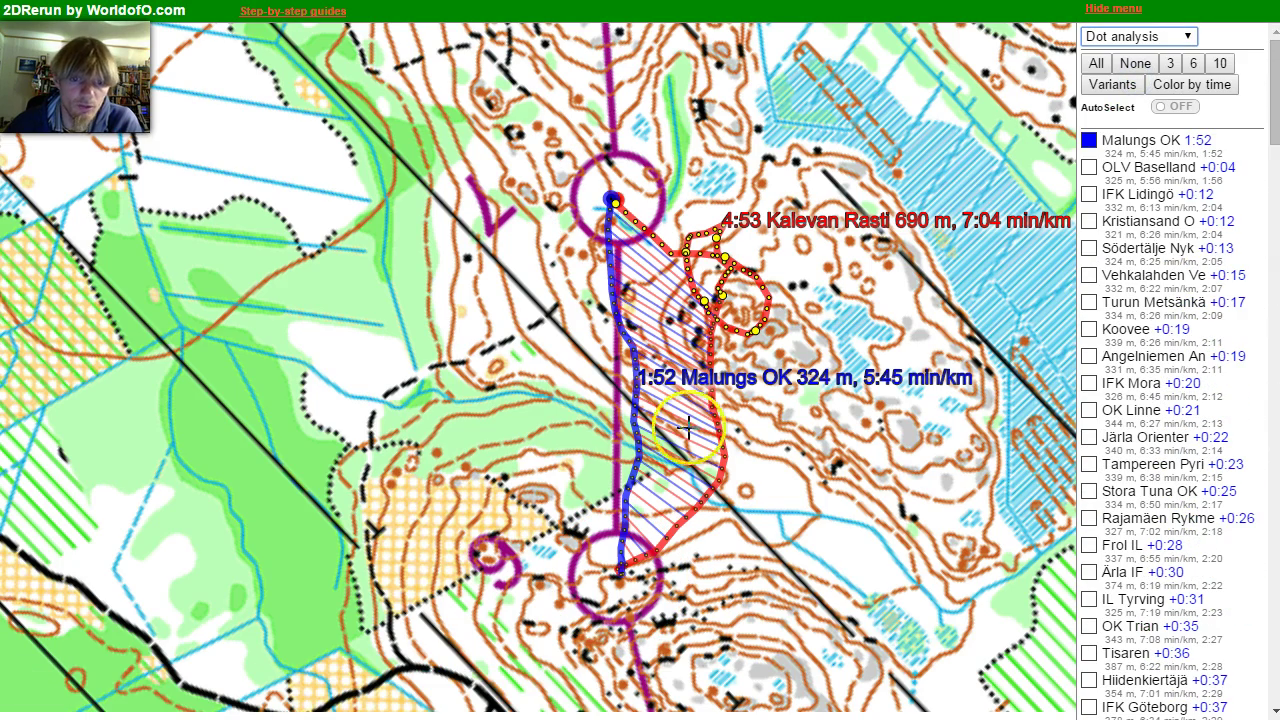
pyautogui.moveTo(717, 418); pyautogui.dragTo(557, 422)
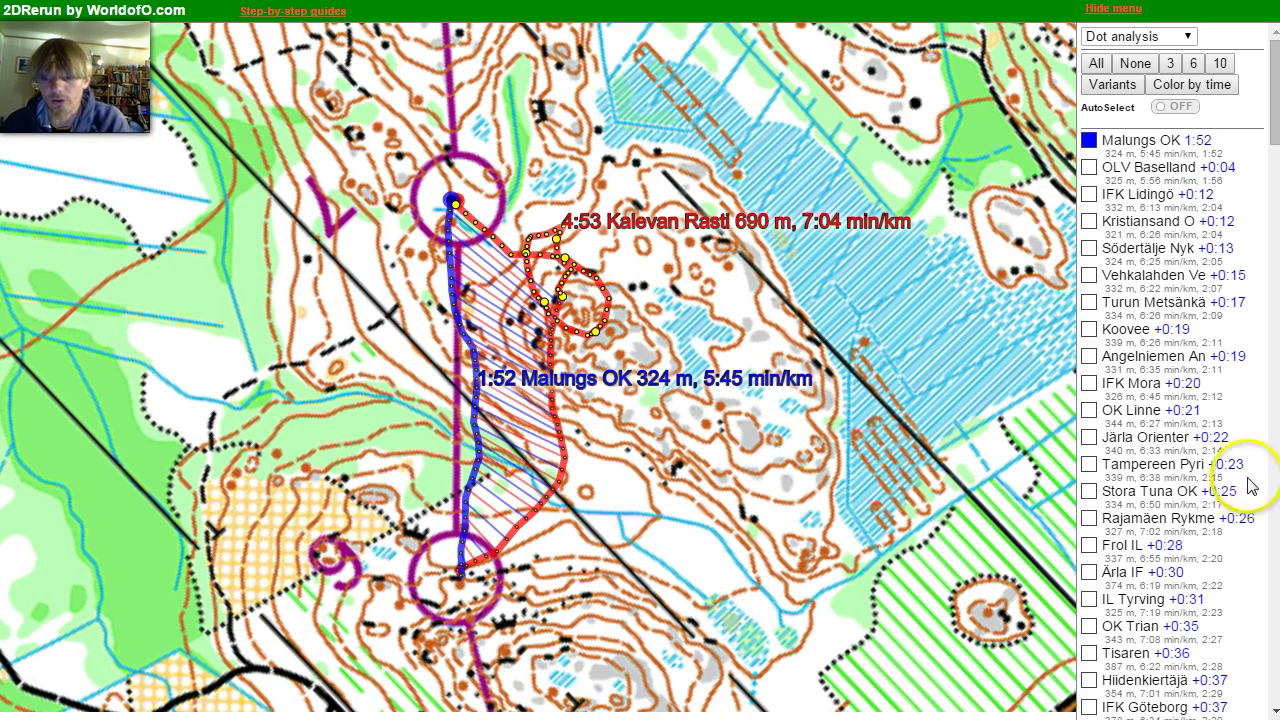
pyautogui.scroll(-7, 1250, 485)
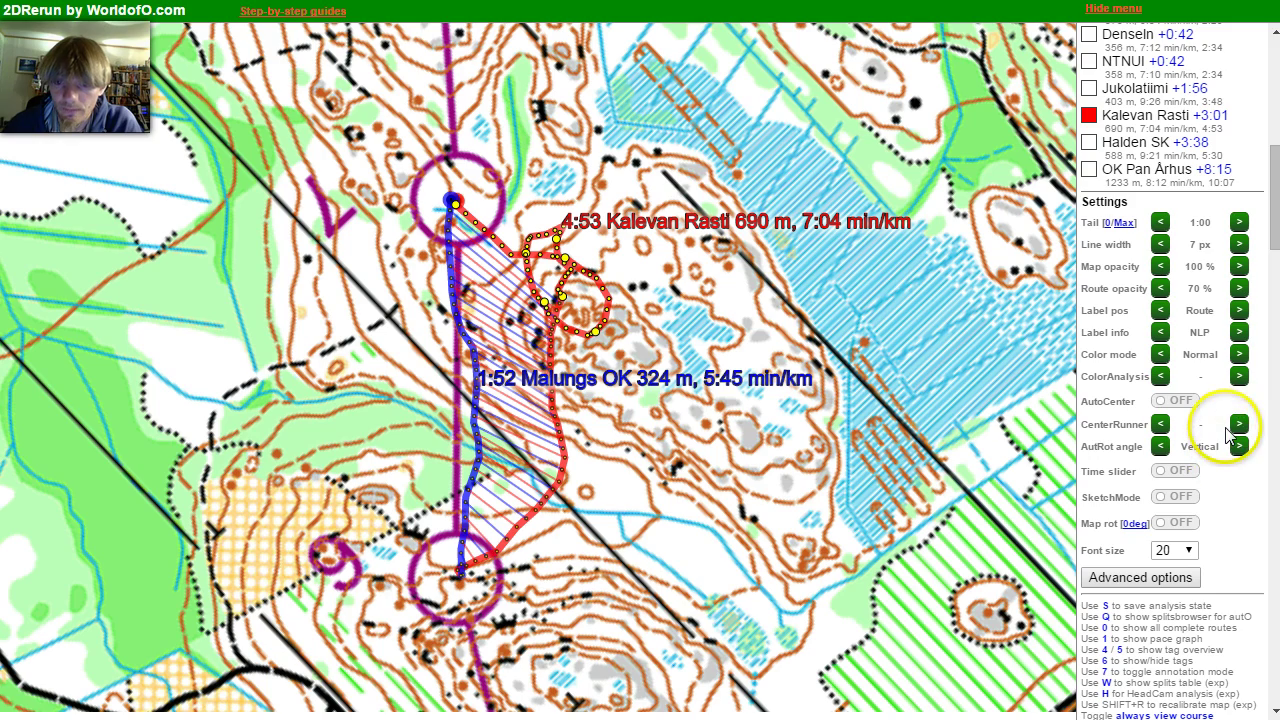
# Set Label pos to LCorner and recentre the map on the compared leg.
pyautogui.click(1239, 310)
pyautogui.click(1239, 310)
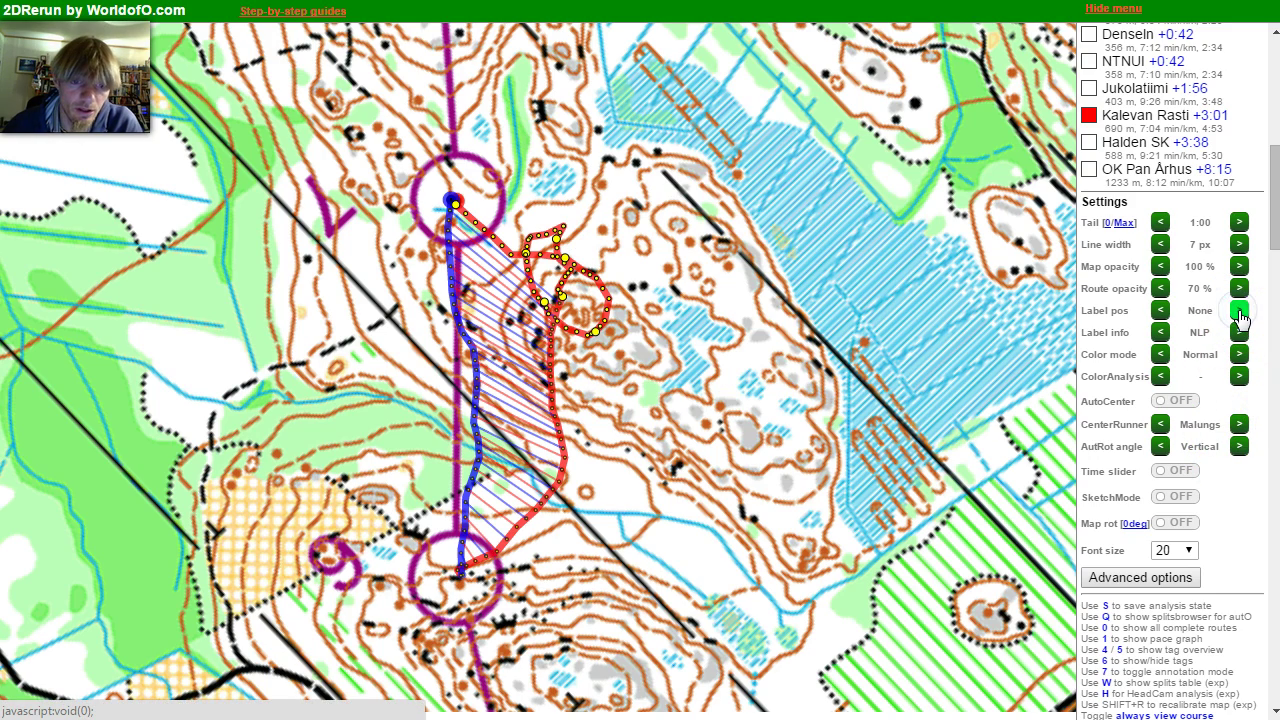
pyautogui.click(1239, 310)
pyautogui.moveTo(697, 408); pyautogui.dragTo(550, 403)
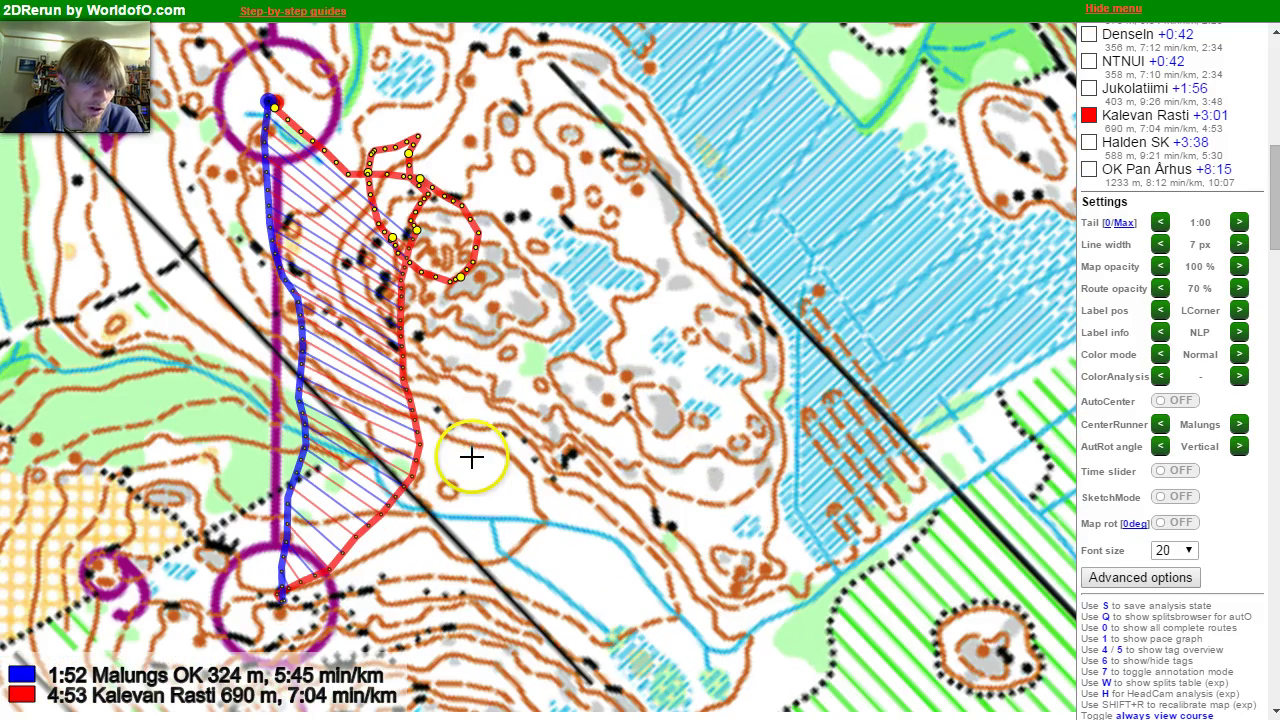
pyautogui.scroll(1, 471, 449)
pyautogui.moveTo(443, 421); pyautogui.dragTo(507, 408)
pyautogui.click(447, 292)
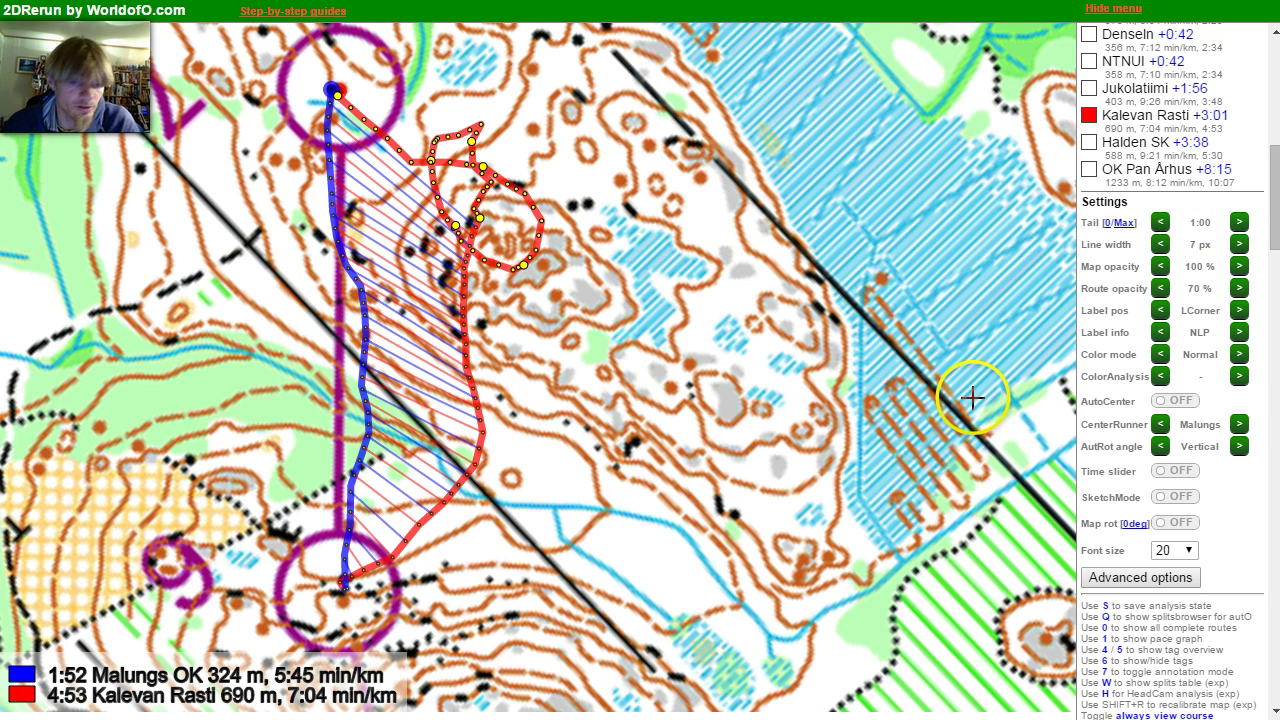
pyautogui.scroll(2, 1171, 357)
pyautogui.scroll(-8, 1166, 337)
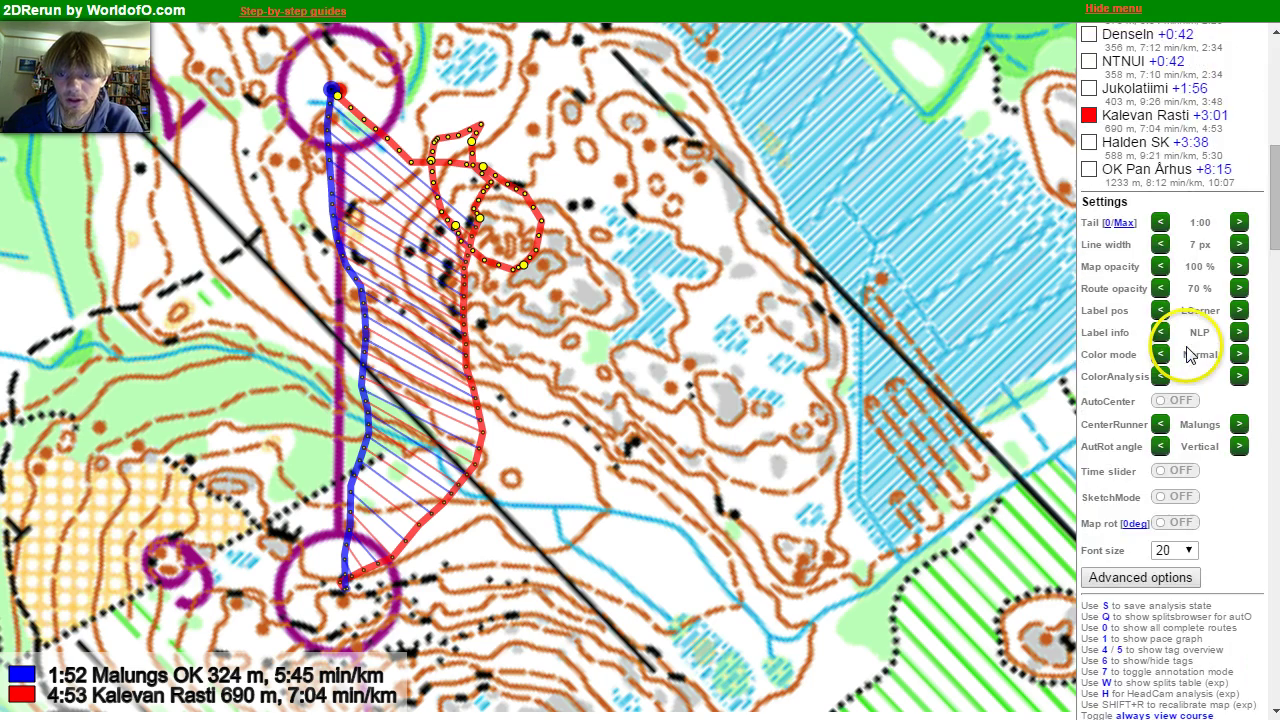
# Compare Halden SK's Control 4 leg (+3:38, 5:30) with Malungs OK's 1:52 route.
pyautogui.scroll(-3, 1190, 350)
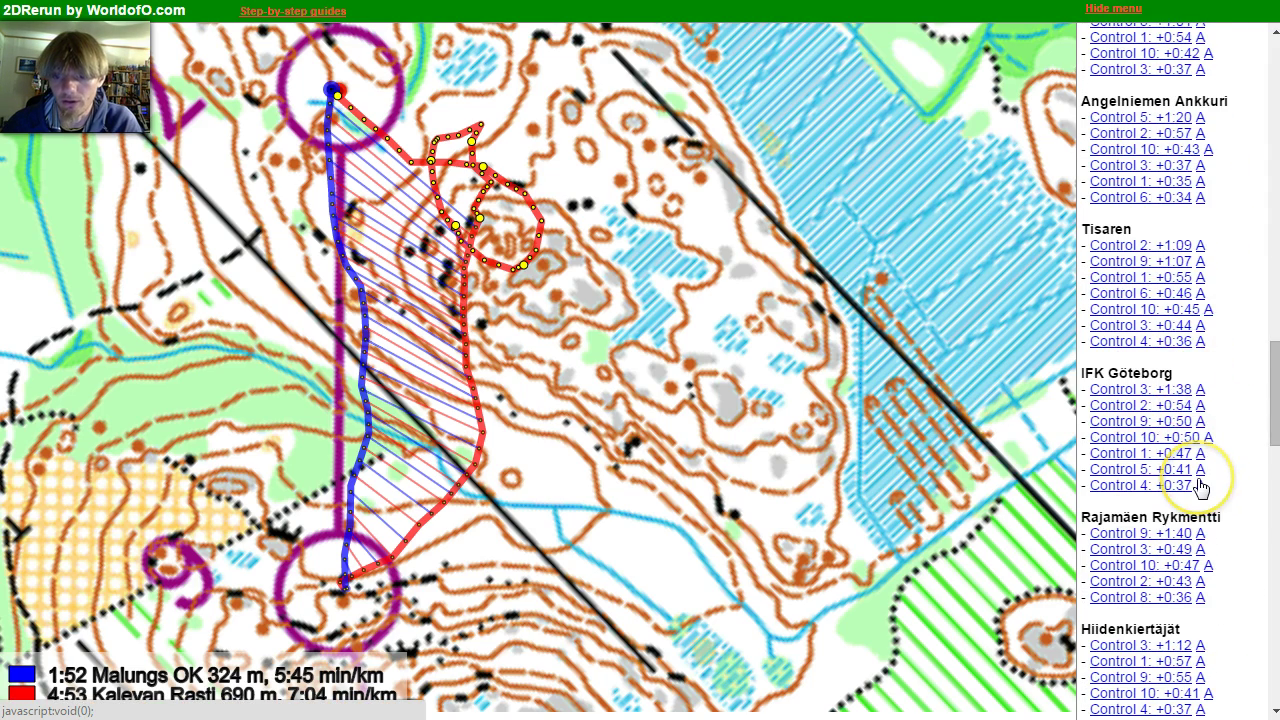
pyautogui.scroll(-5, 1199, 487)
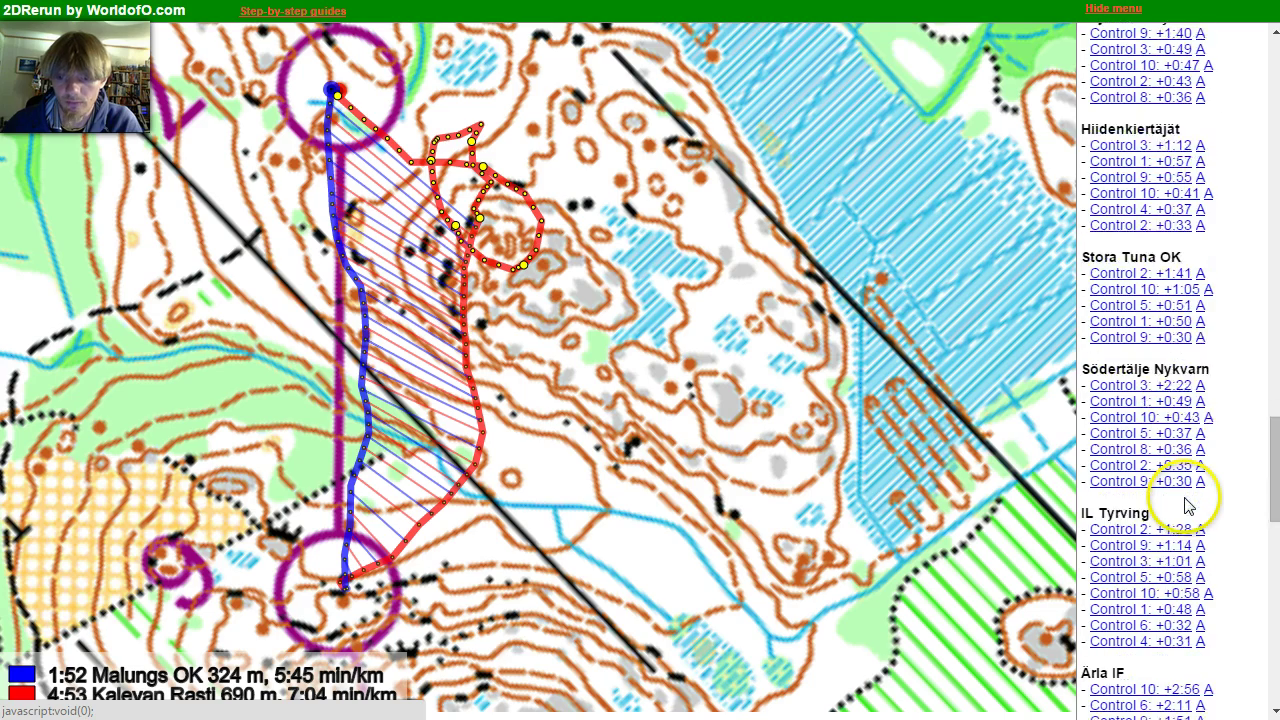
pyautogui.scroll(-3, 1188, 508)
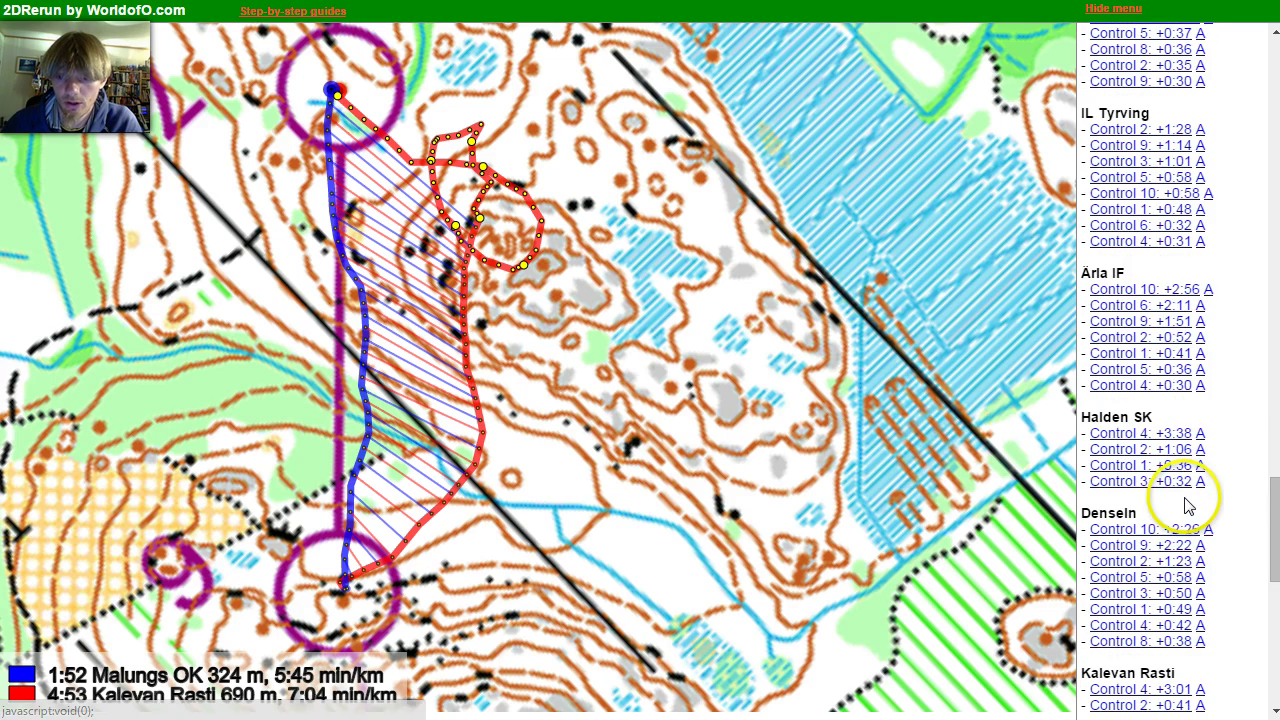
pyautogui.click(1160, 436)
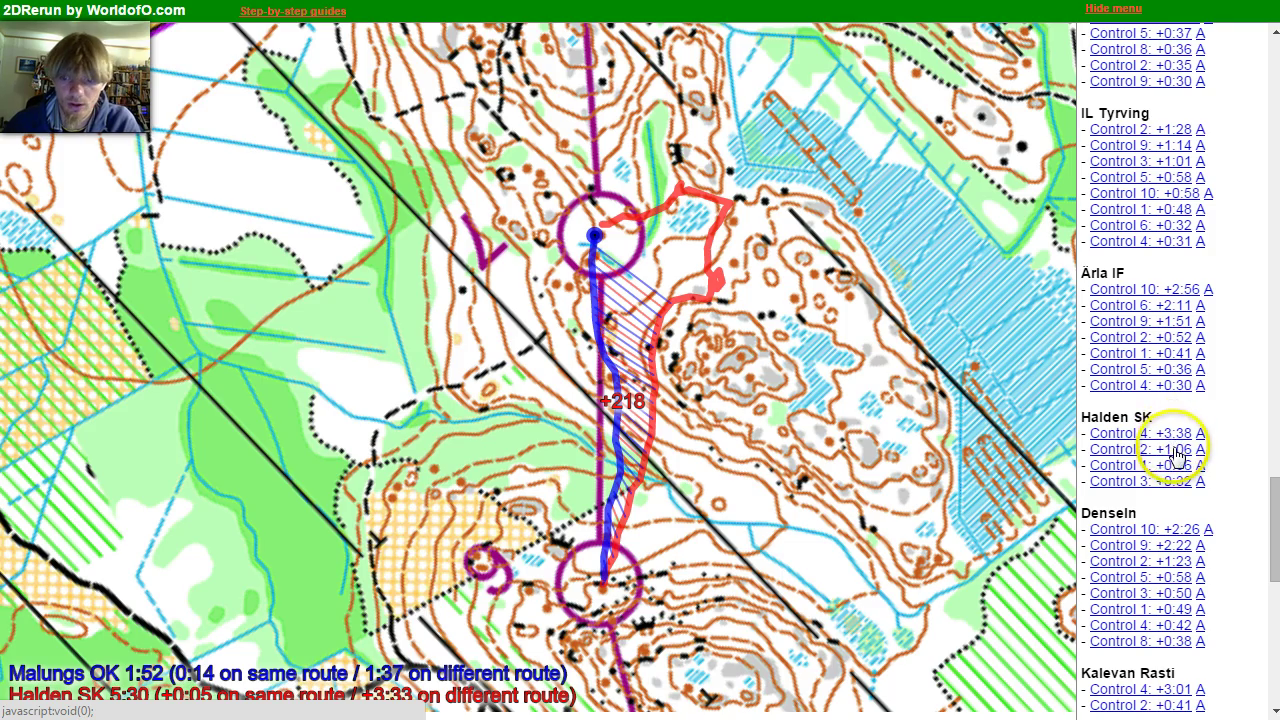
pyautogui.scroll(-2, 1178, 455)
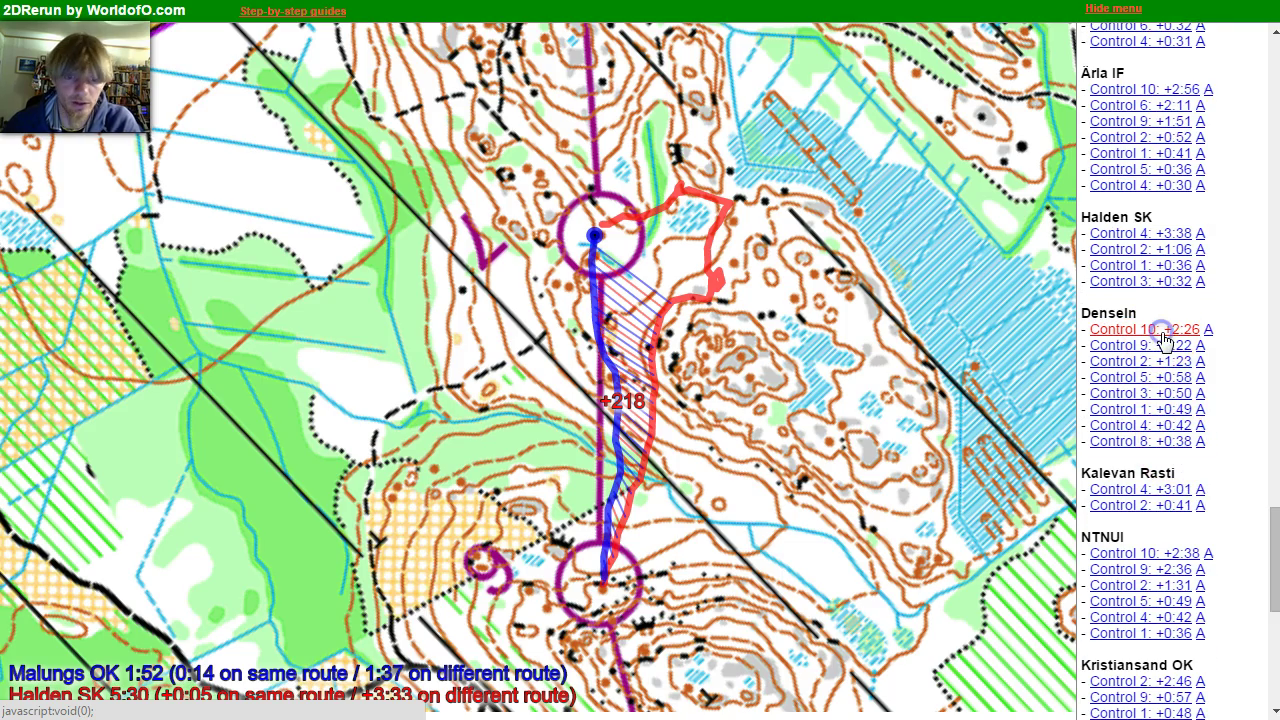
# Compare Denseln's Control 10 loss (+2:26, 9:49) with Frol IL's 7:23 route, highlighting the +86 section.
pyautogui.click(1164, 336)
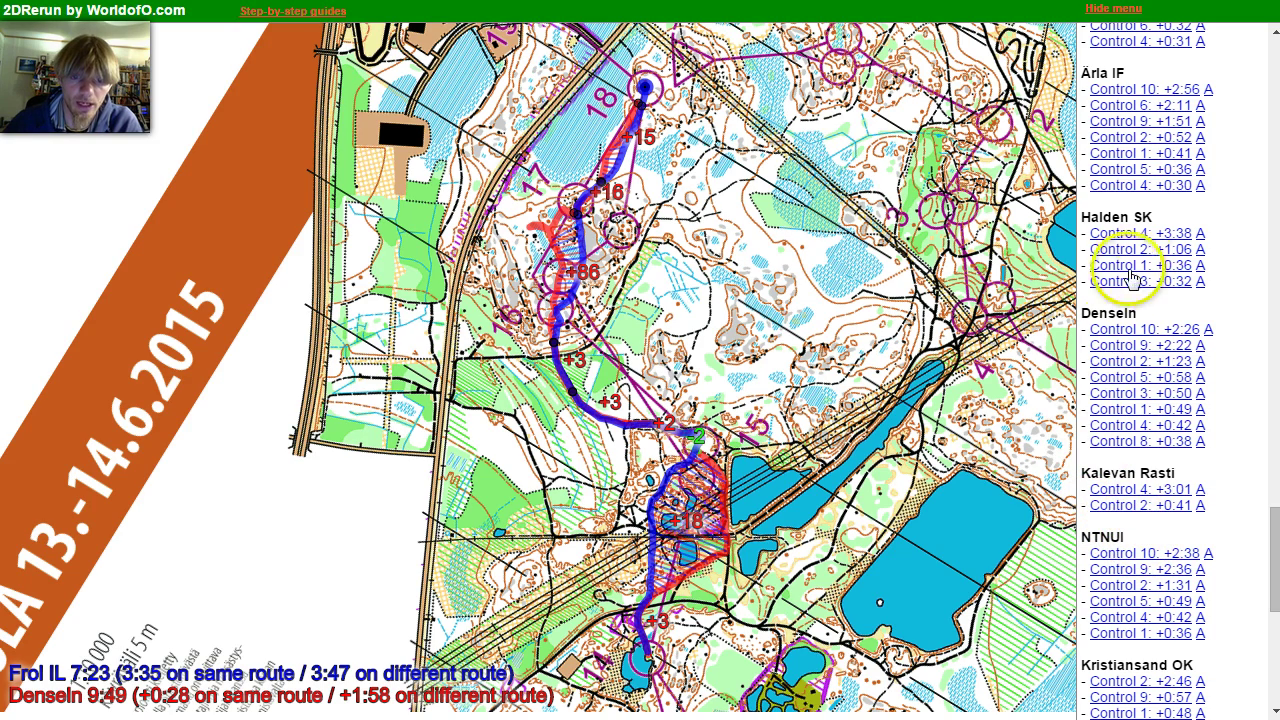
pyautogui.scroll(8, 1135, 170)
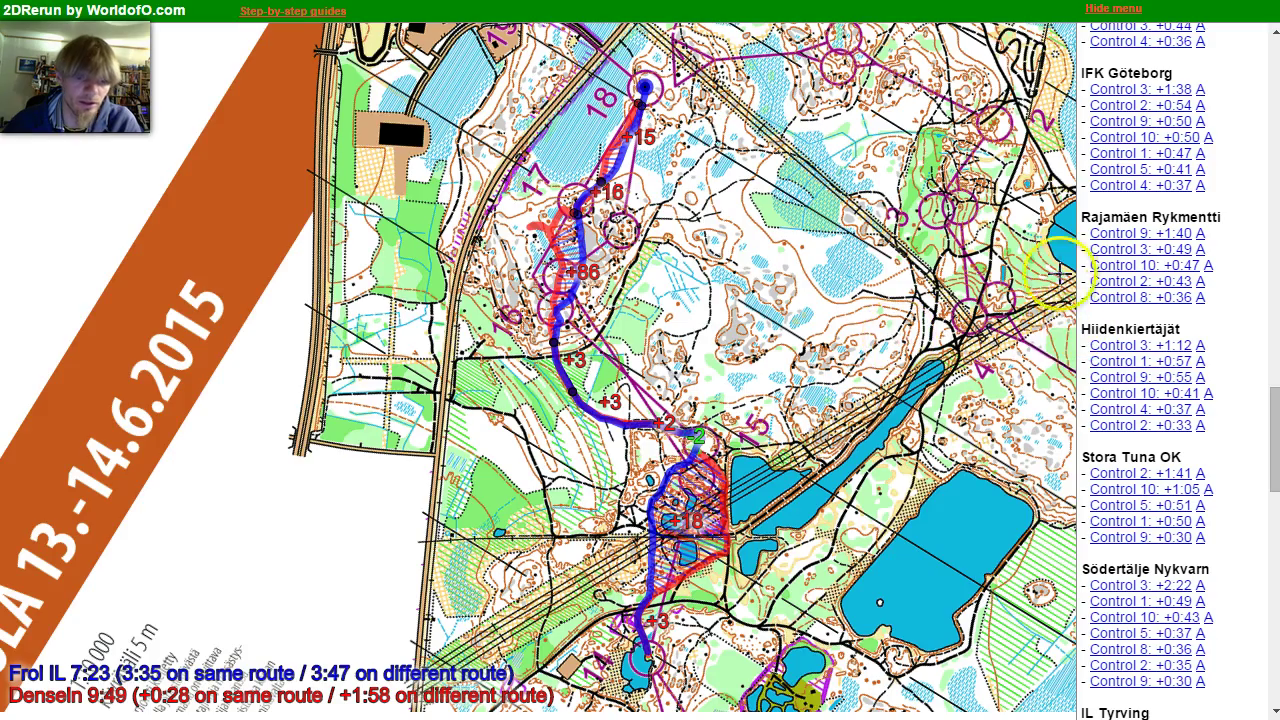
pyautogui.click(1145, 249)
pyautogui.scroll(-3, 879, 296)
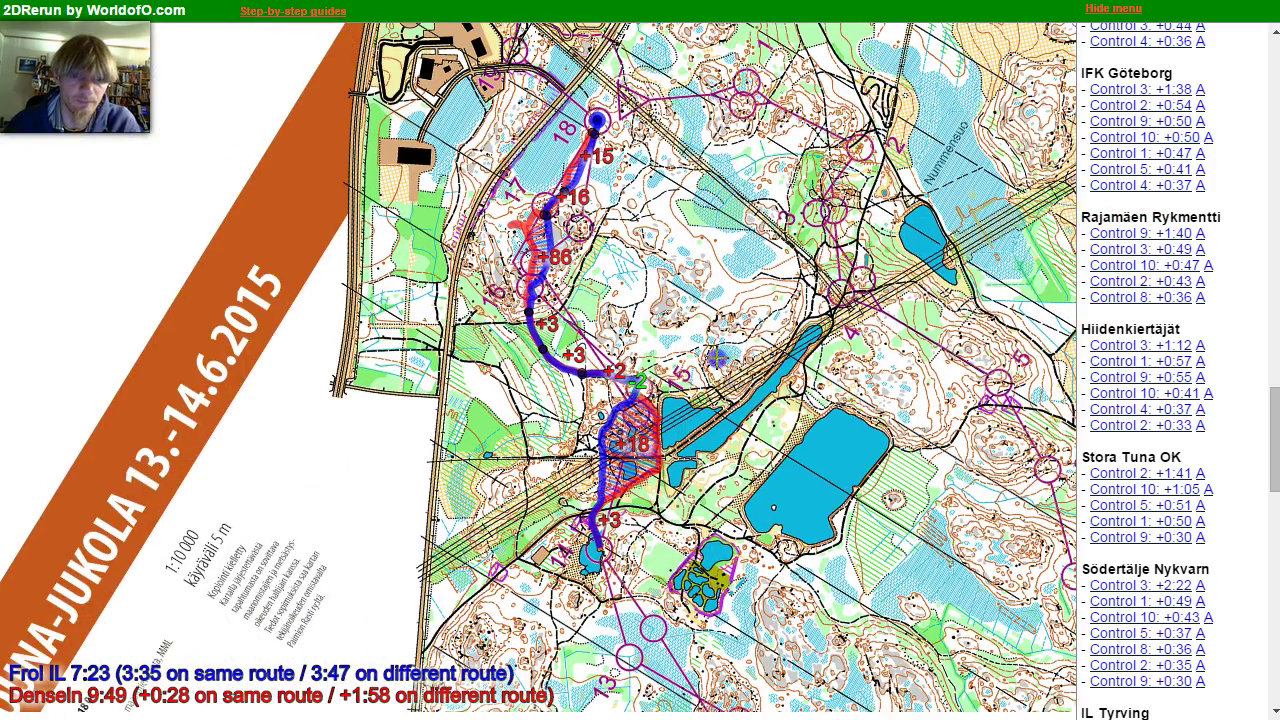
pyautogui.scroll(-15, 1160, 155)
pyautogui.scroll(15, 1165, 150)
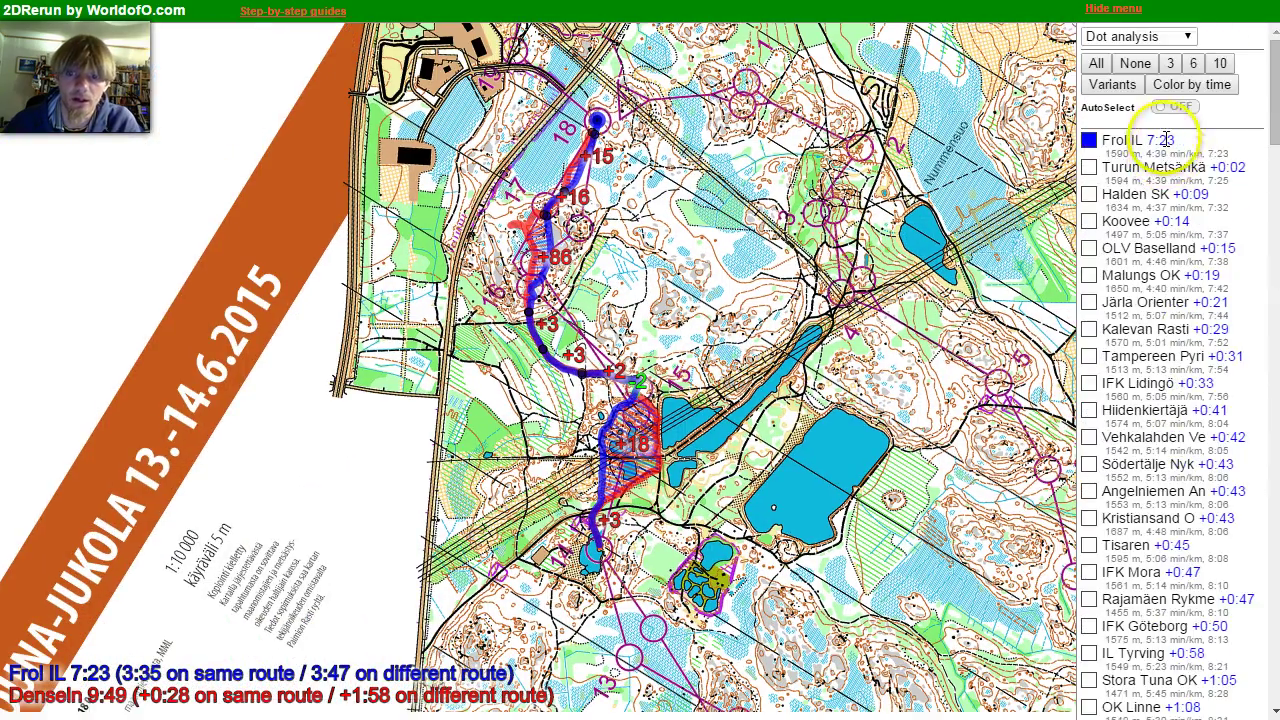
pyautogui.scroll(3, 537, 352)
pyautogui.scroll(5, 535, 400)
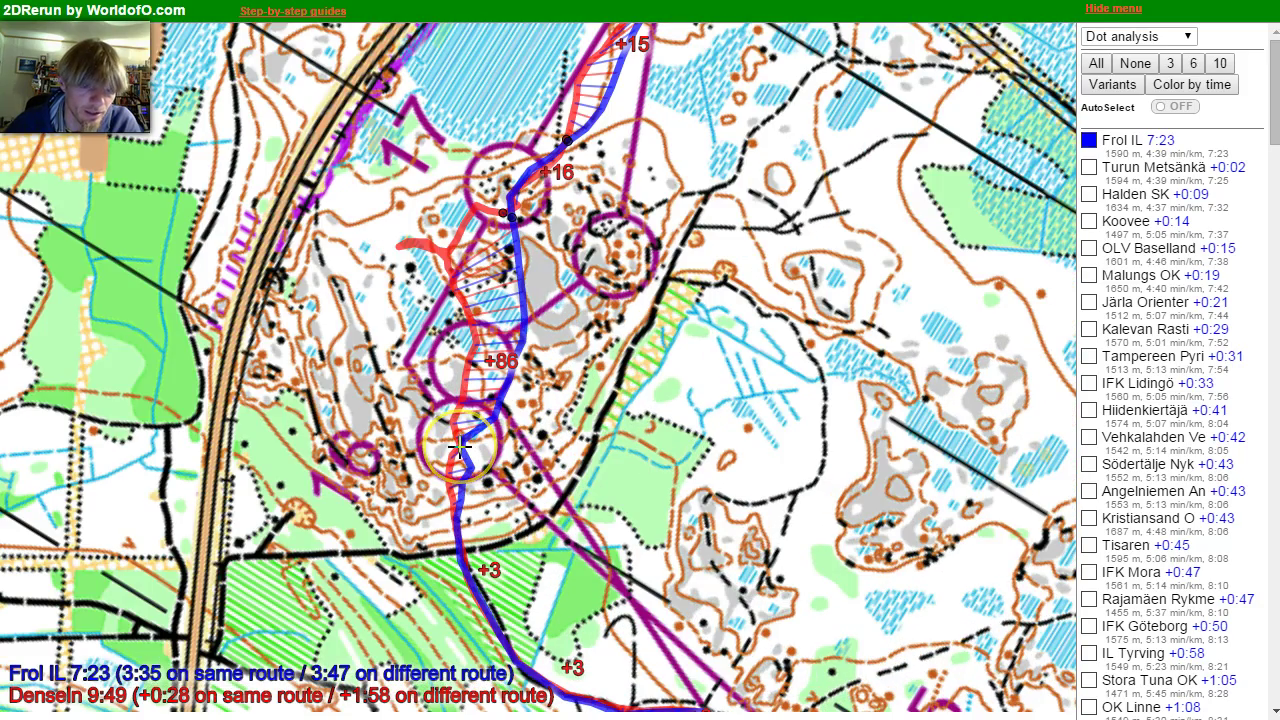
# Pick two controls as the dot-analysis leg: Frol IL 254 m in 1:19 versus Denseln 389 m in 2:52.
pyautogui.click(459, 447)
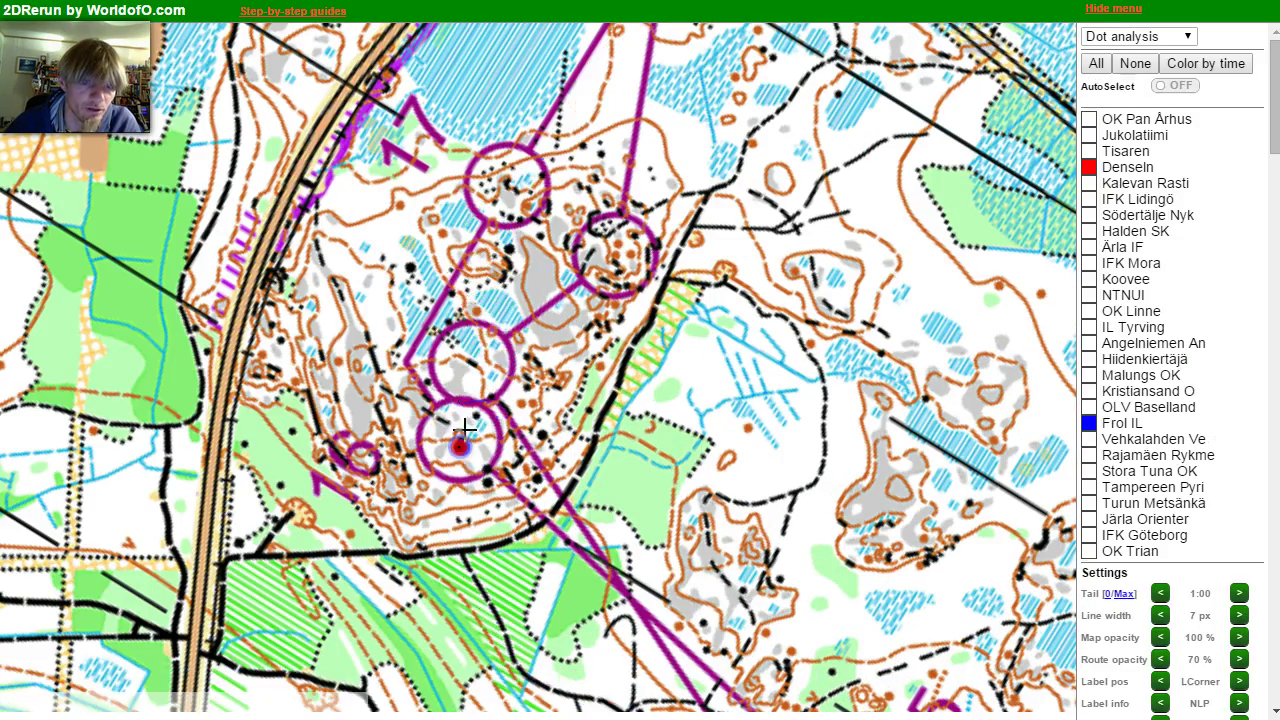
pyautogui.click(512, 192)
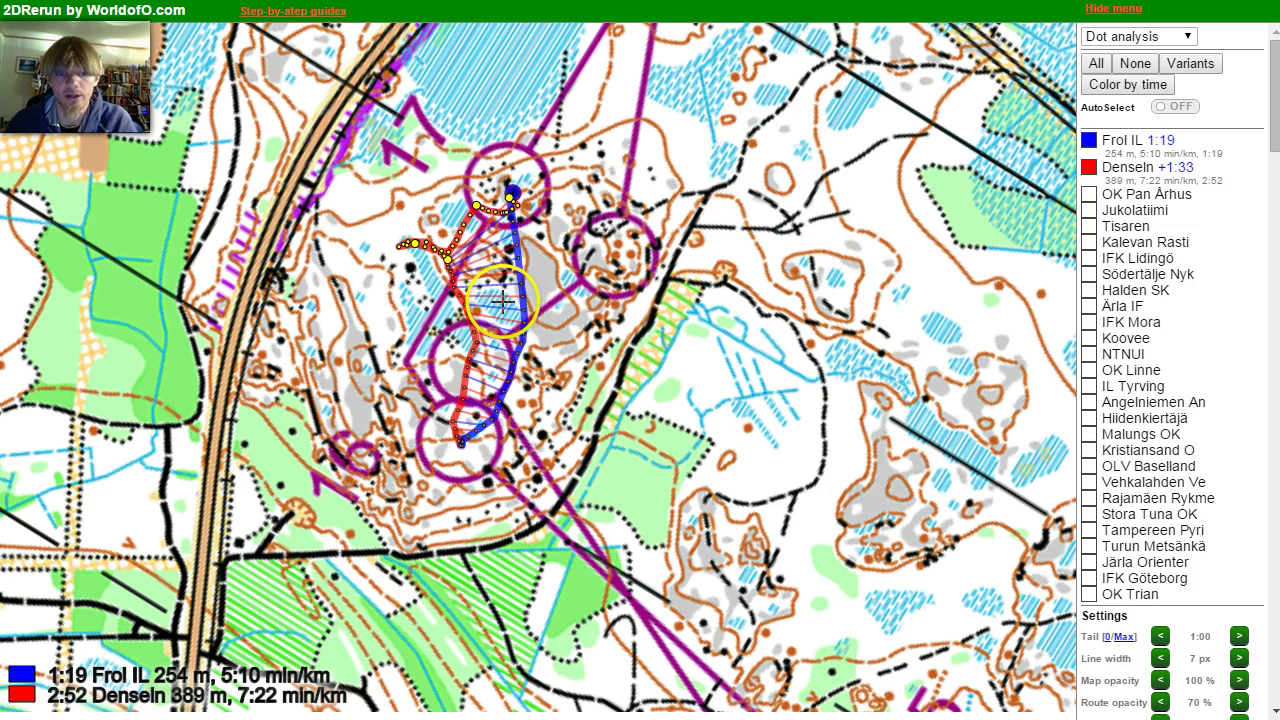
pyautogui.scroll(2, 515, 290)
pyautogui.scroll(1, 606, 327)
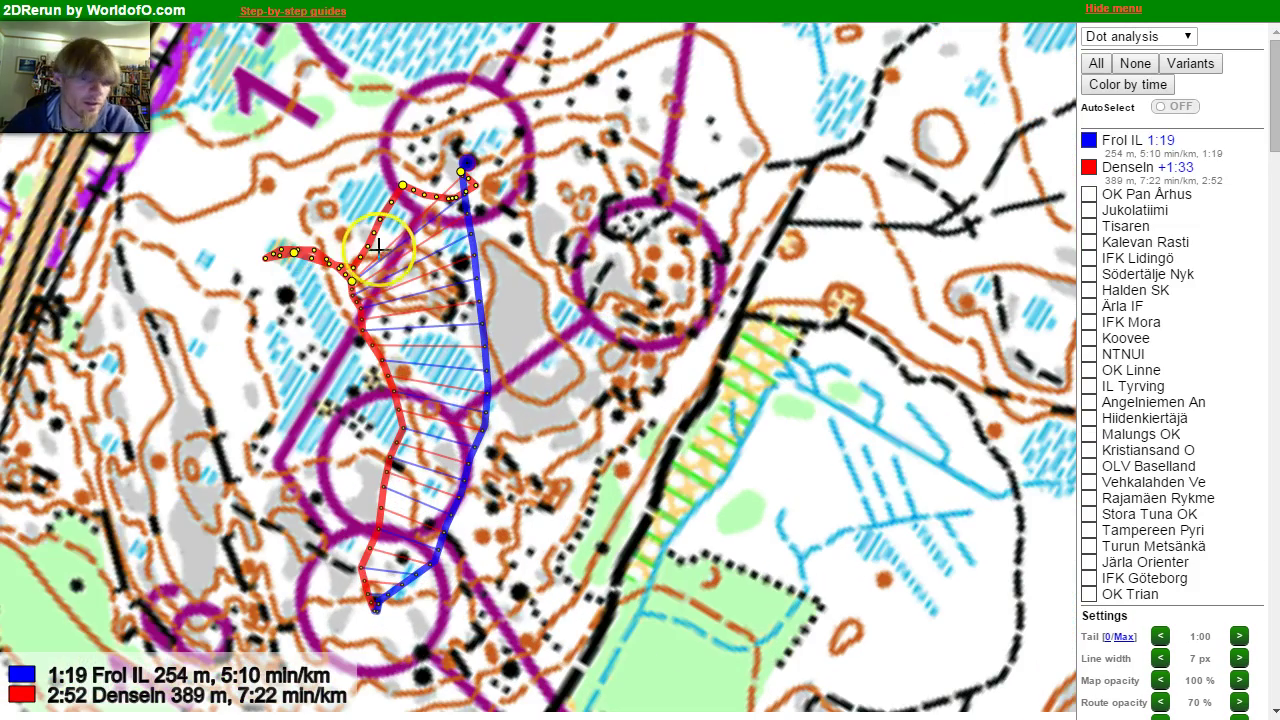
pyautogui.moveTo(440, 354); pyautogui.dragTo(398, 336)
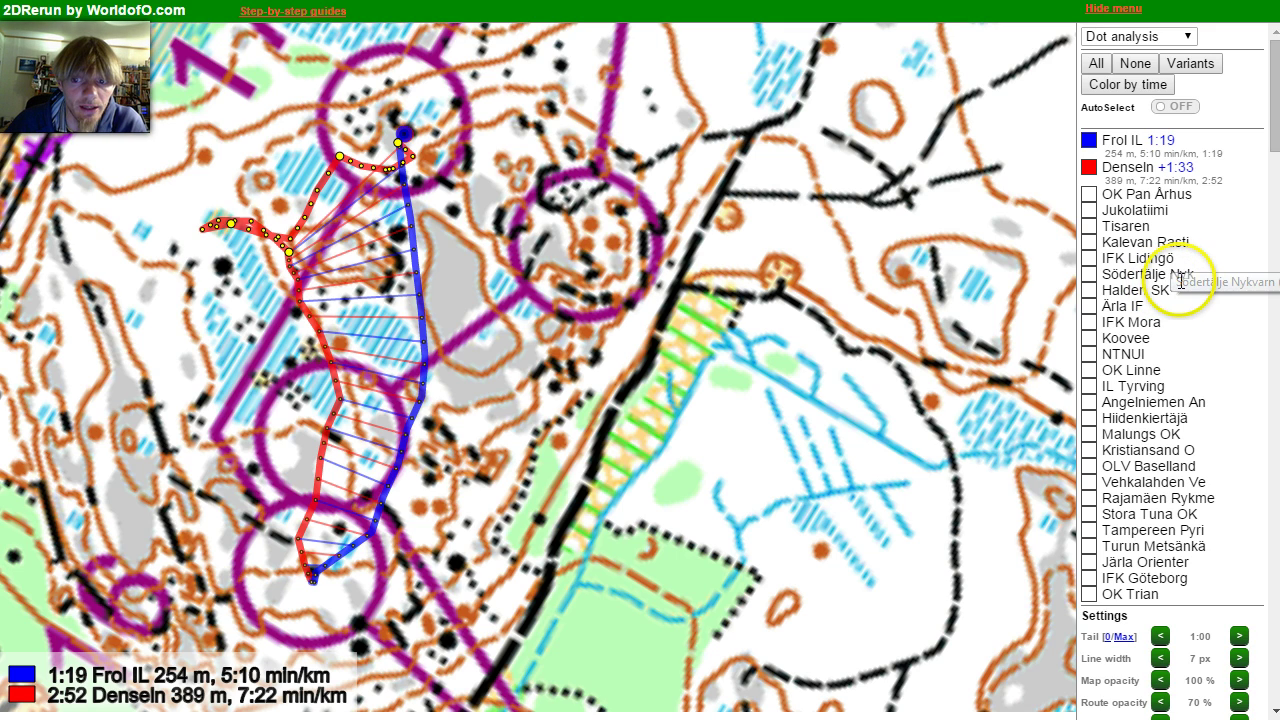
pyautogui.moveTo(1275, 127)
pyautogui.mouseDown()
pyautogui.moveTo(1275, 290)
pyautogui.moveTo(1275, 120)
pyautogui.mouseUp()
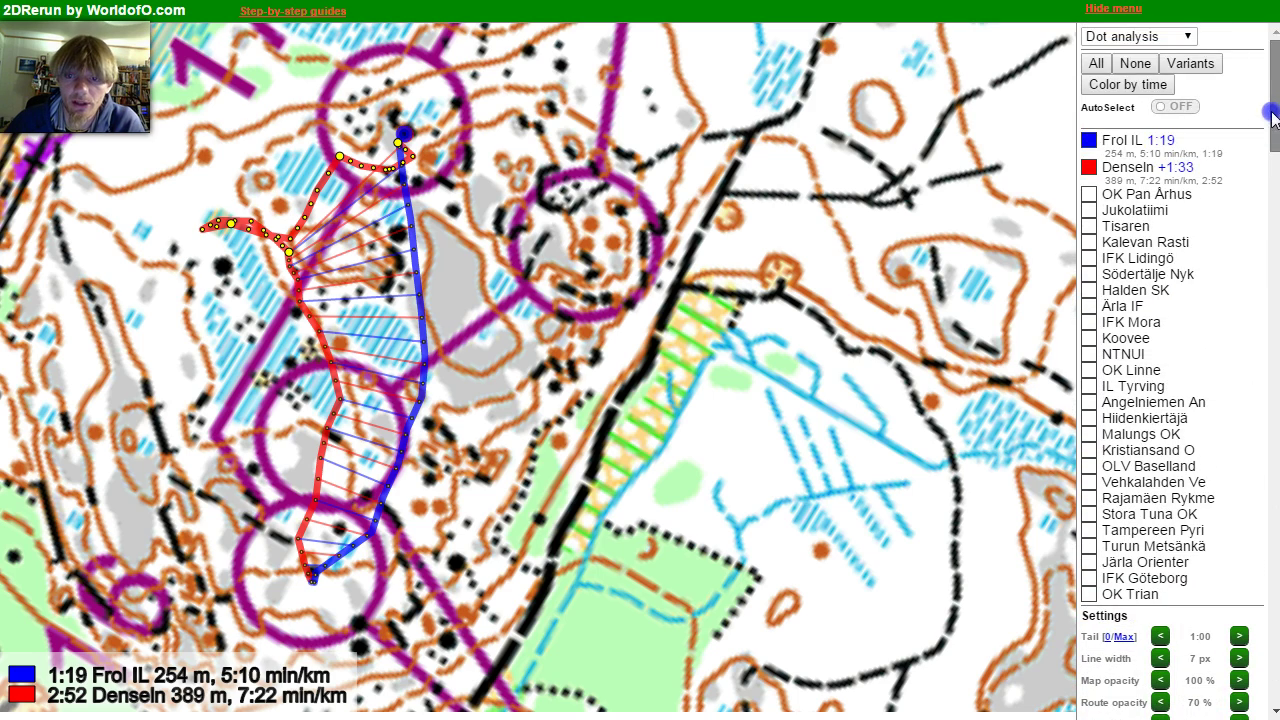
# Return to Analyze course mode, with best/worst legs set to Top 3 athletes over 0:30.
pyautogui.click(1157, 38)
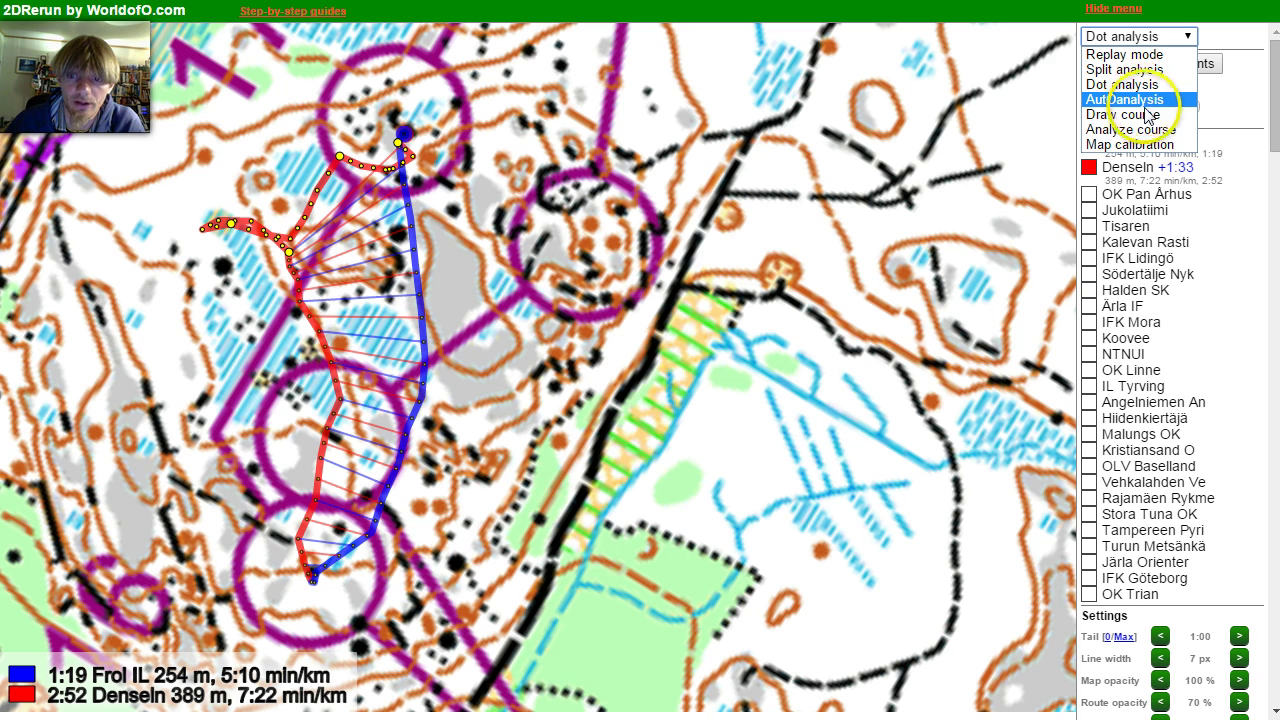
pyautogui.click(1130, 129)
pyautogui.moveTo(1275, 130); pyautogui.dragTo(1272, 225)
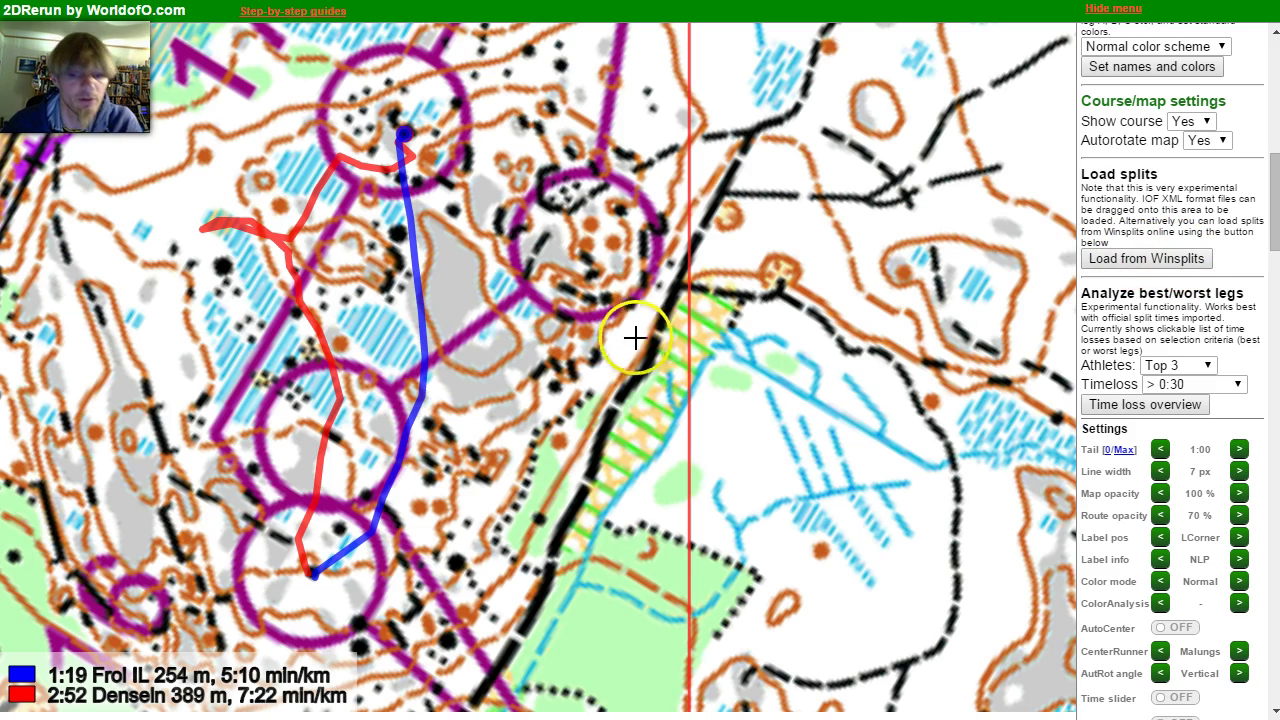
pyautogui.scroll(-1, 545, 320)
pyautogui.scroll(-1, 545, 320)
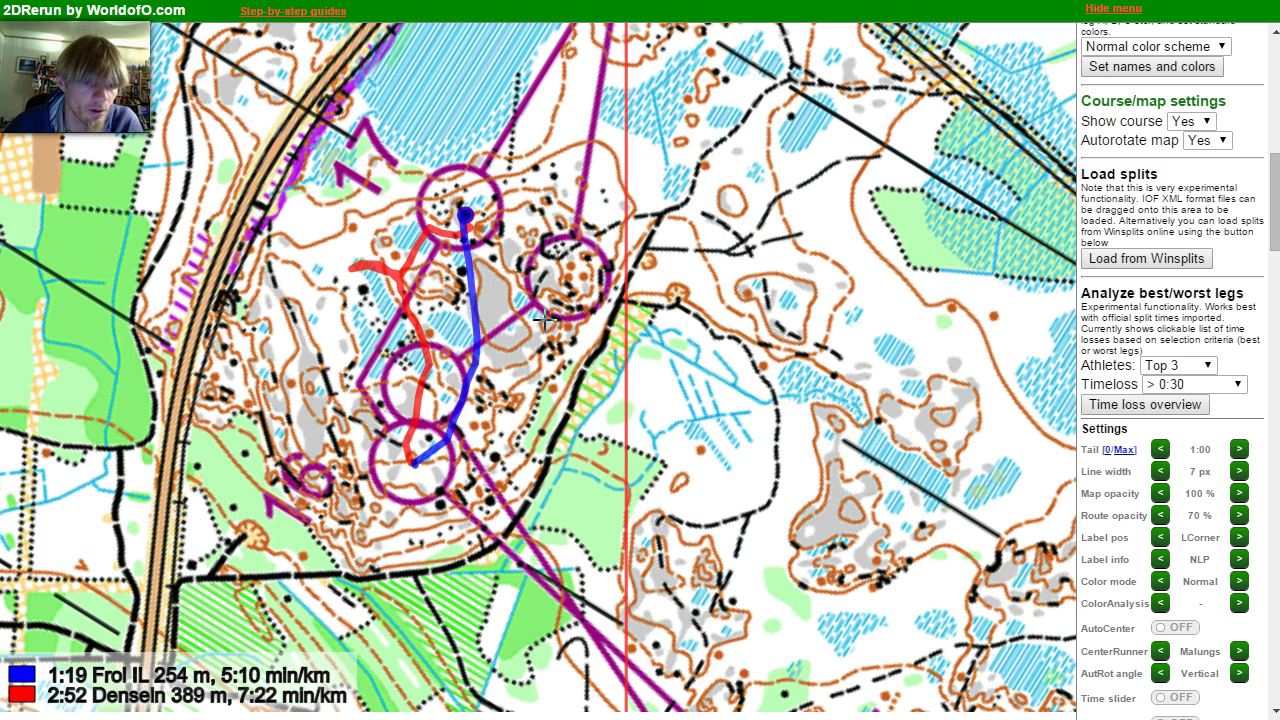